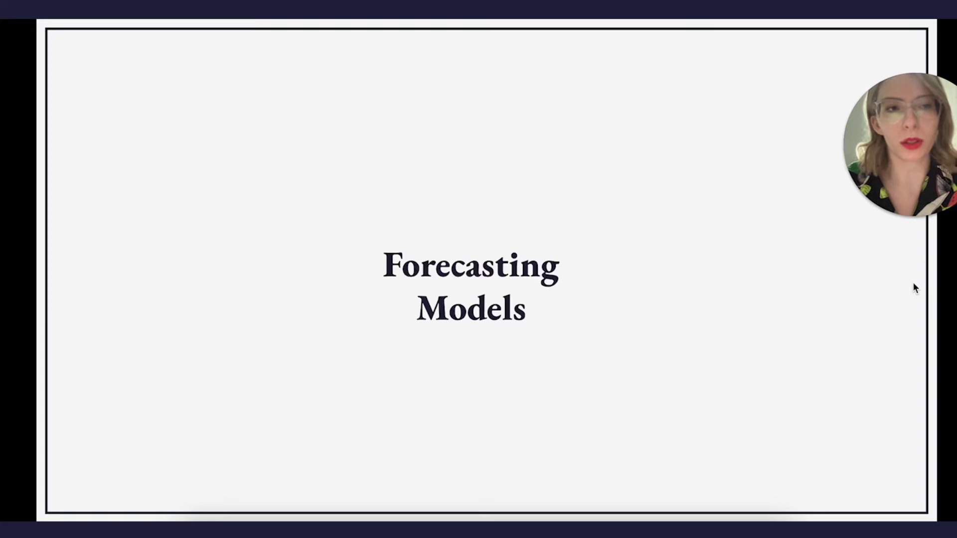
# - Advance the Slides deck to the 'What you'll need to forecast' slide
pyautogui.click(912, 286)
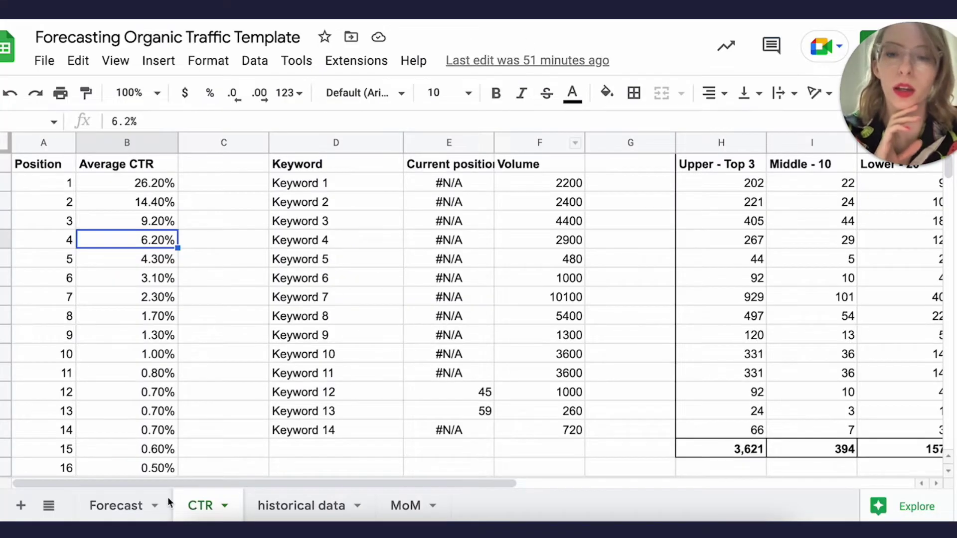
# - Bring up the template's Forecast sheet to look it over
pyautogui.click(121, 512)
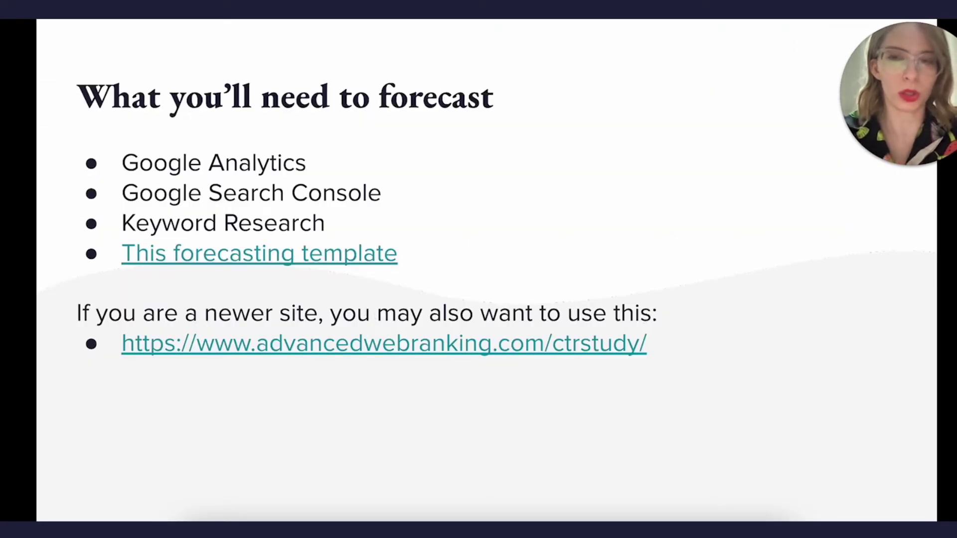
# - Open the Advanced Web Ranking CTR study and view the Year Over Year 2020 vs 2021 chart
pyautogui.click(697, 12)
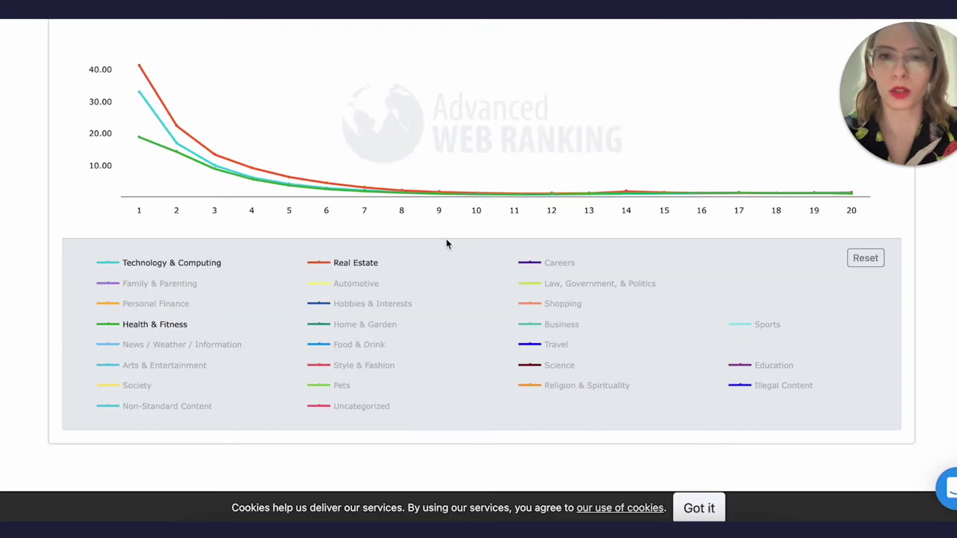
pyautogui.scroll(5, 445, 239)
pyautogui.click(692, 138)
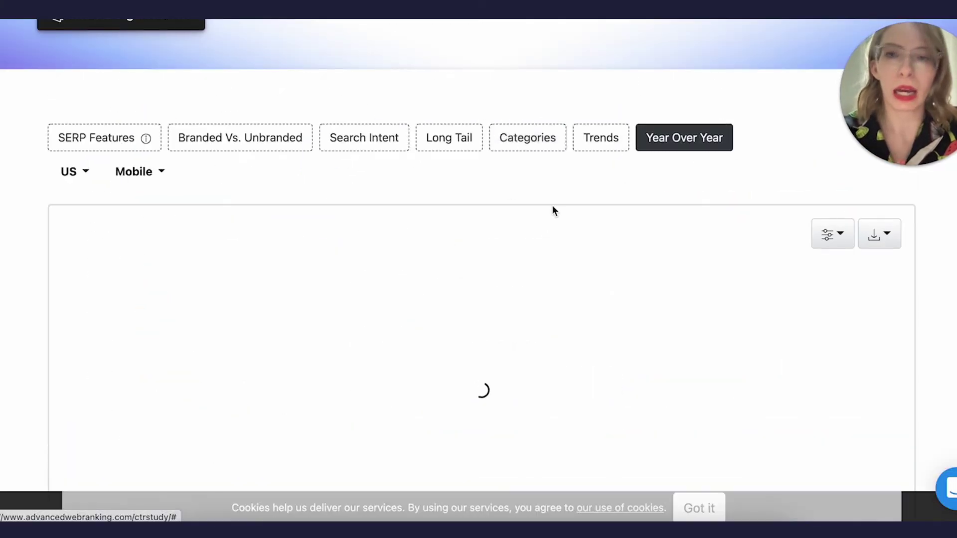
pyautogui.scroll(3, 375, 228)
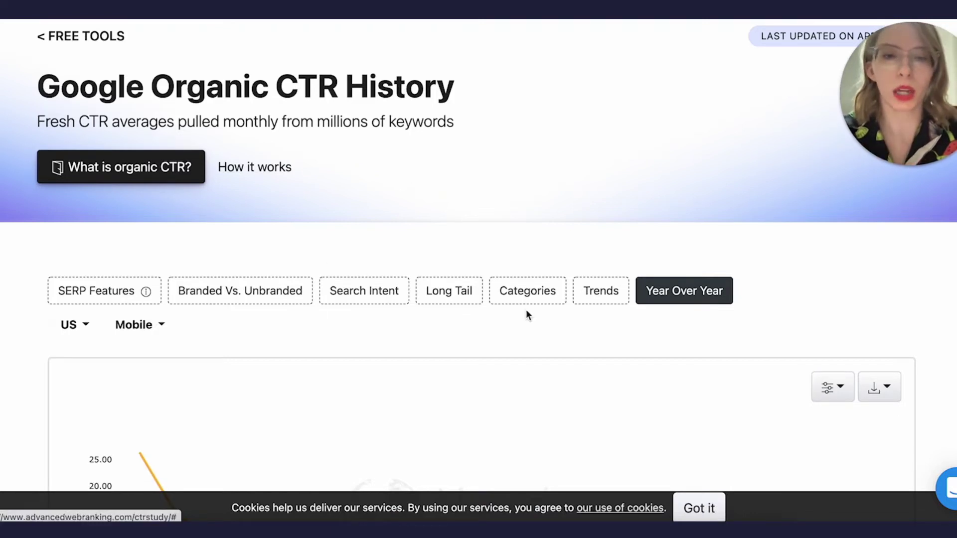
pyautogui.scroll(-3, 521, 316)
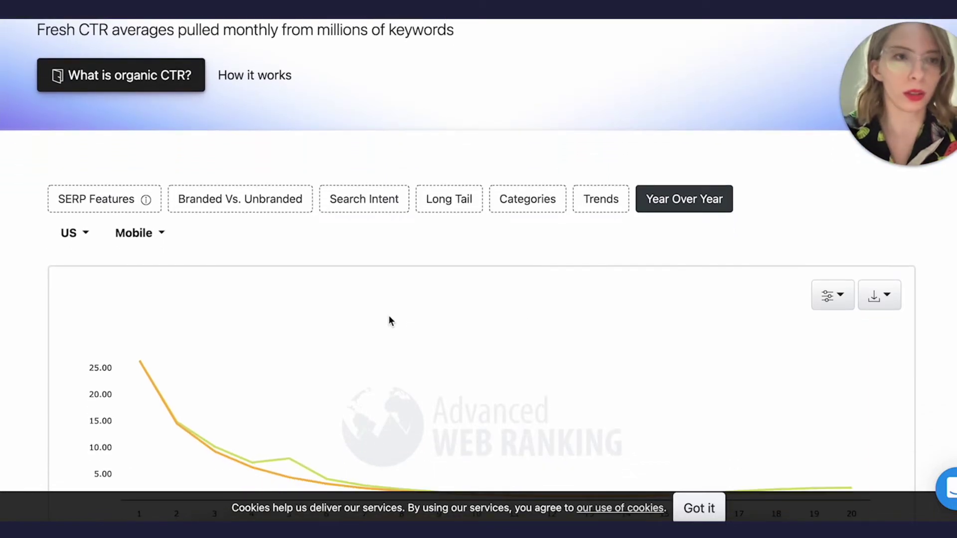
pyautogui.scroll(-1, 328, 321)
pyautogui.scroll(-3, 192, 353)
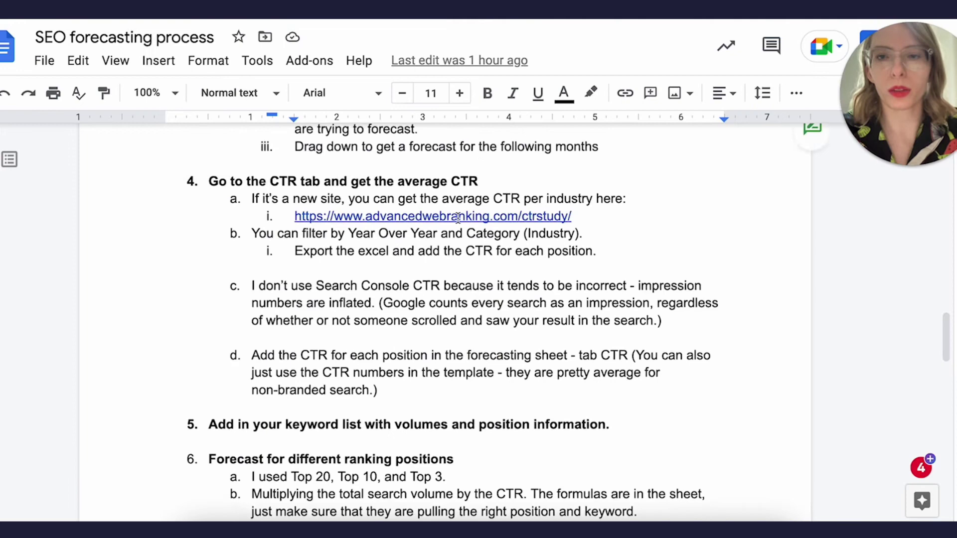
pyautogui.scroll(5, 458, 217)
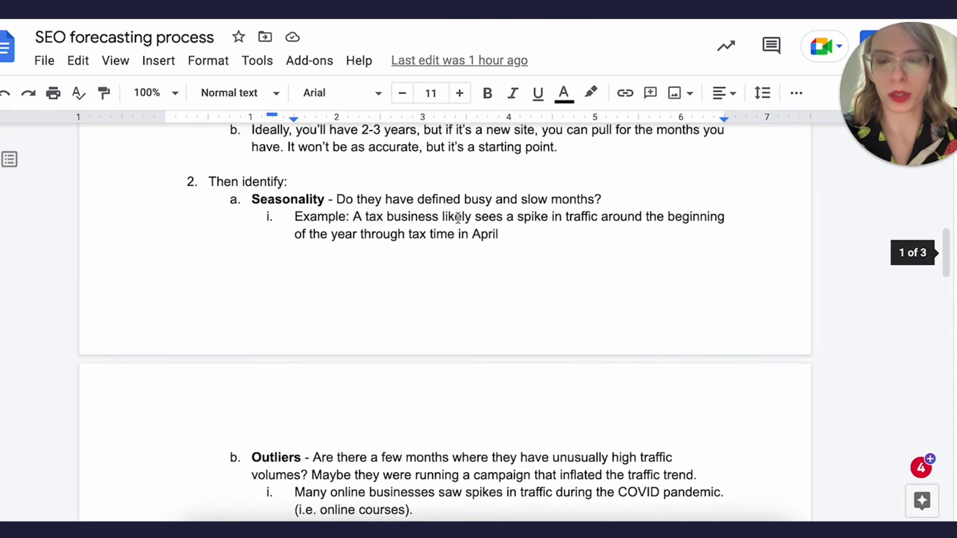
# - Review the doc's Steps section, then return to the Forecasting Organic Traffic Template spreadsheet
pyautogui.scroll(-1, 443, 239)
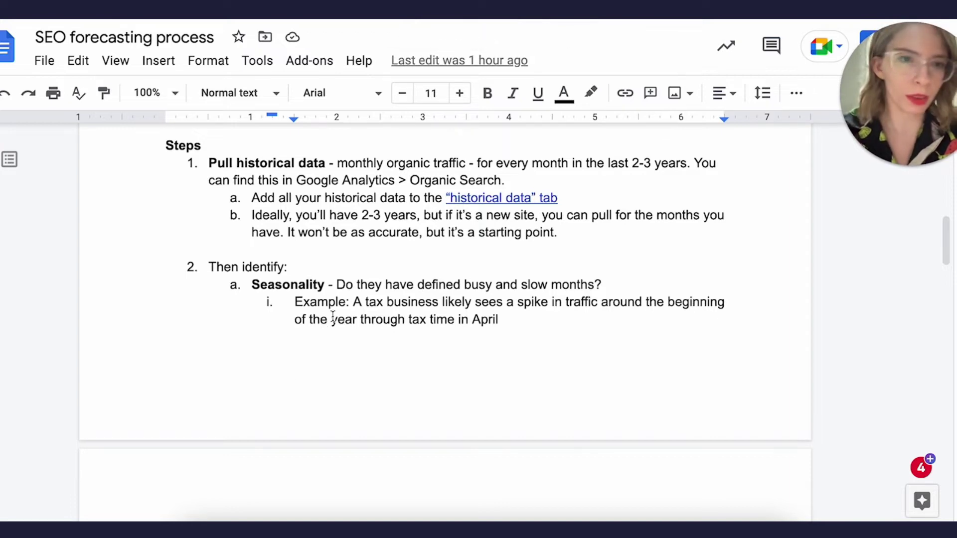
pyautogui.click(449, 10)
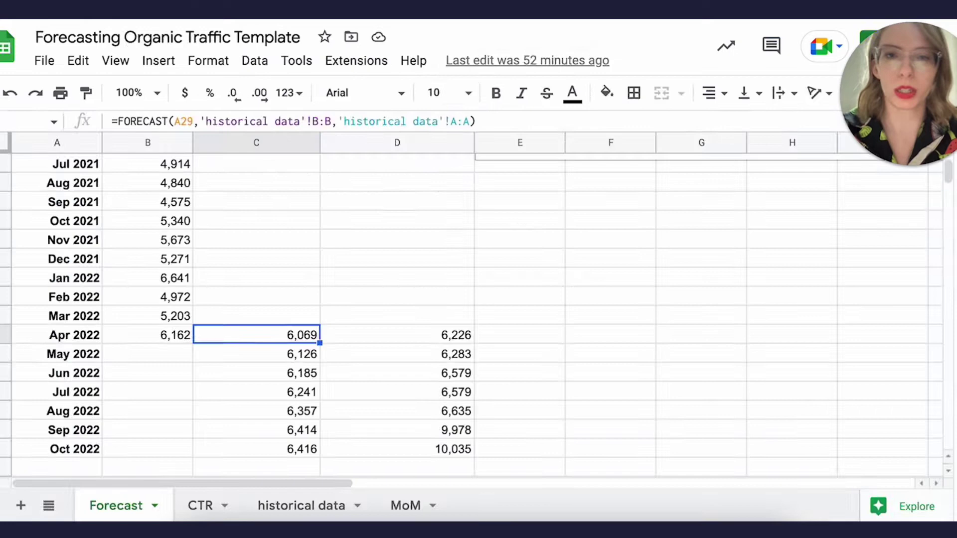
# - On the historical data sheet, highlight A18:B29, the Apr 2021–Mar 2022 traffic, then deselect
pyautogui.click(305, 511)
pyautogui.scroll(2, 95, 224)
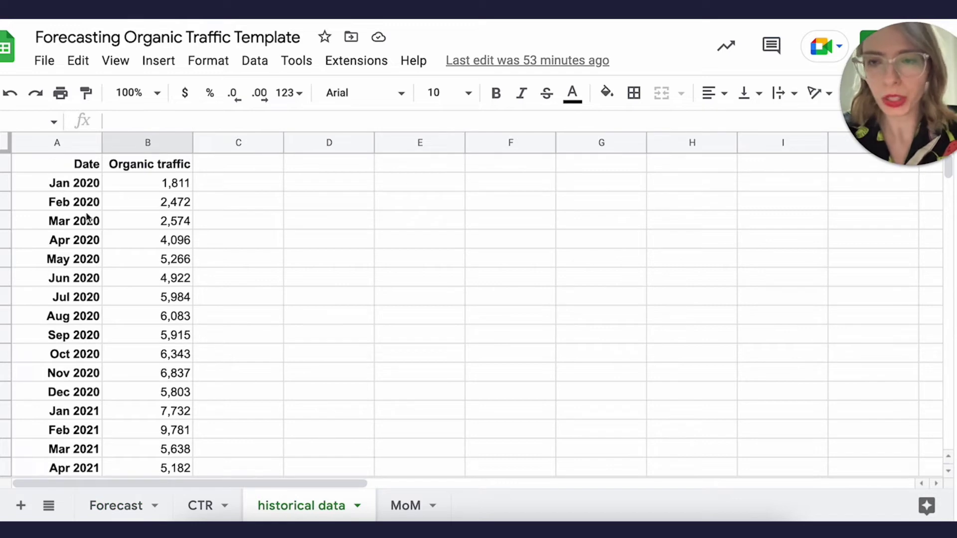
pyautogui.scroll(-5, 185, 344)
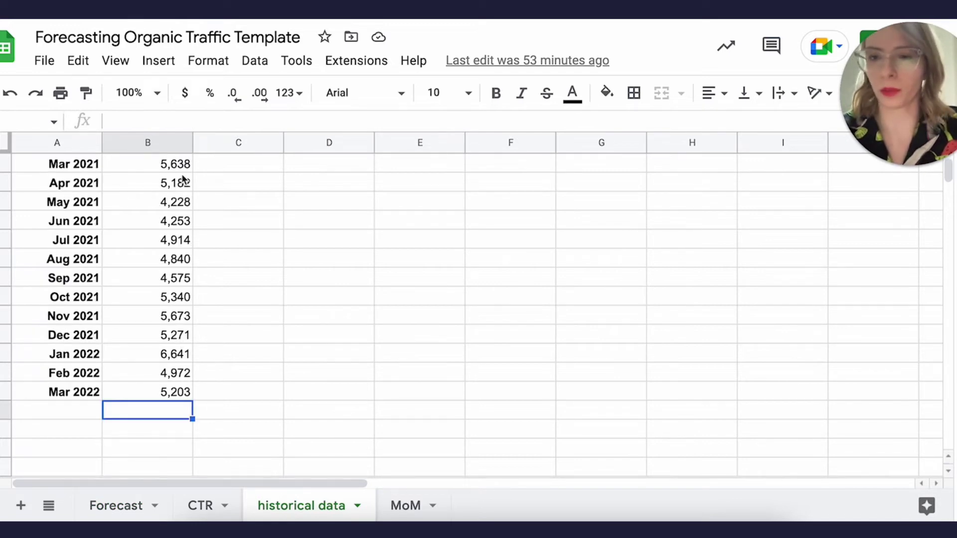
pyautogui.moveTo(74, 184); pyautogui.dragTo(174, 394)
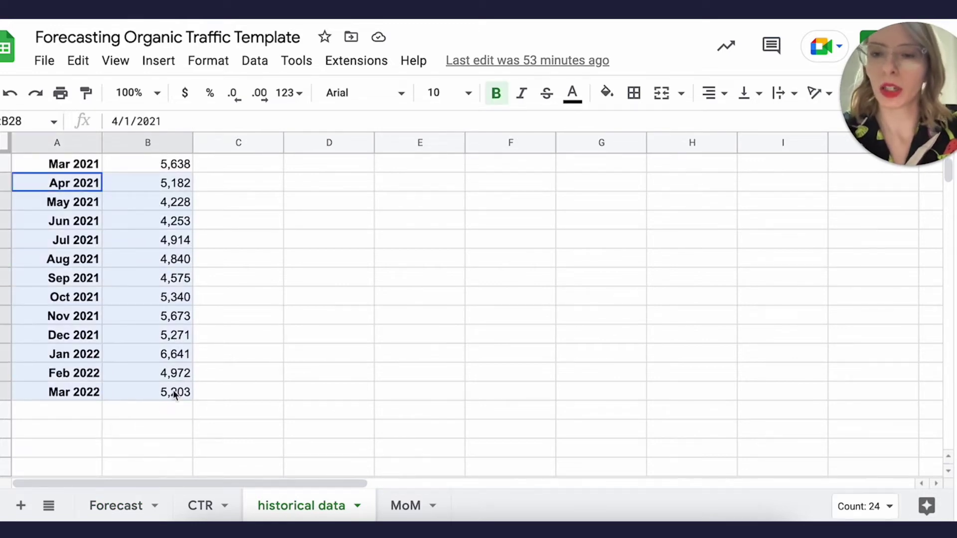
pyautogui.scroll(1, 245, 344)
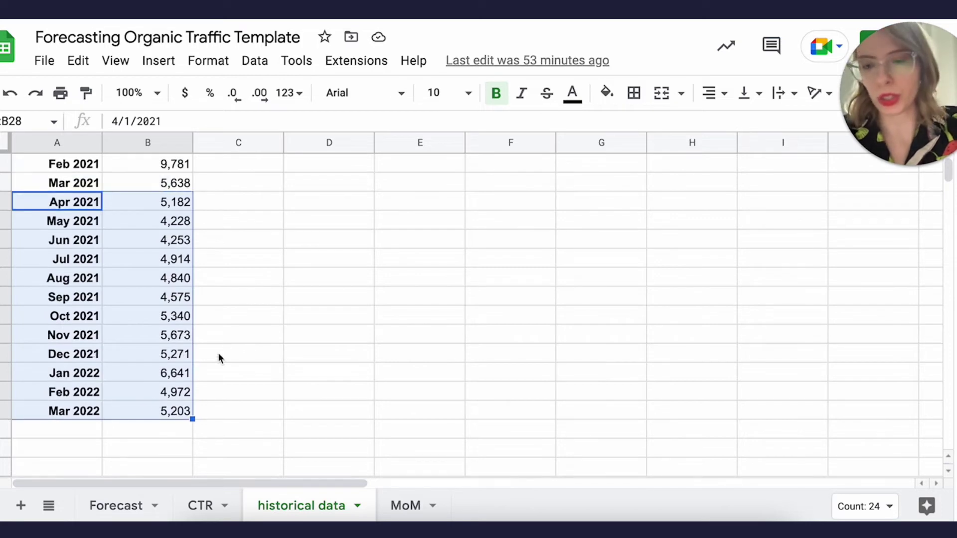
pyautogui.click(180, 412)
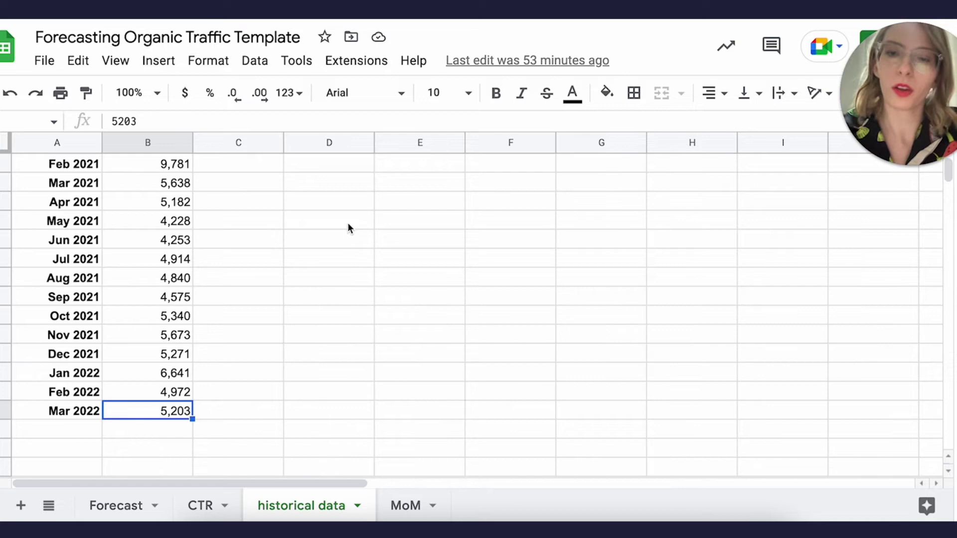
pyautogui.scroll(5, 279, 349)
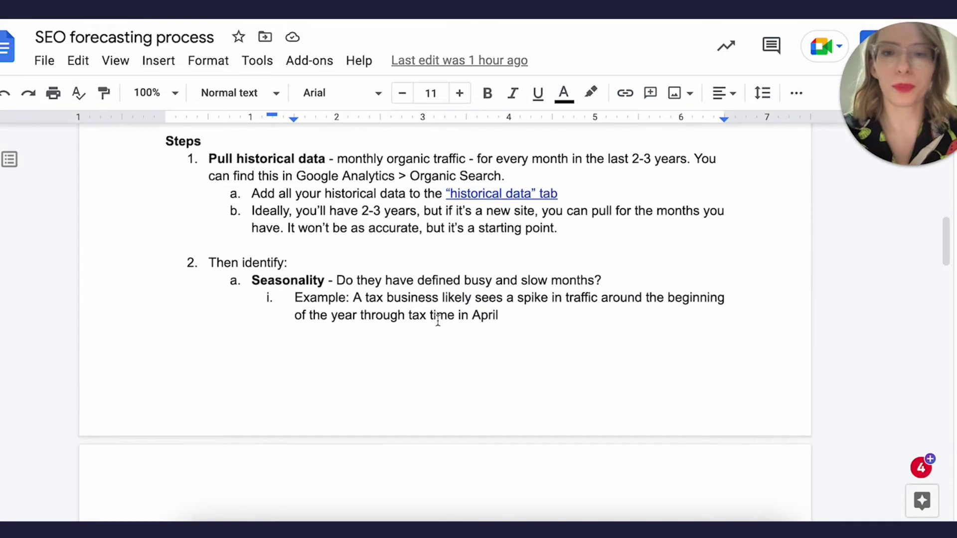
# - Scroll through the doc's Seasonality and Outliers sections
pyautogui.scroll(-3, 441, 329)
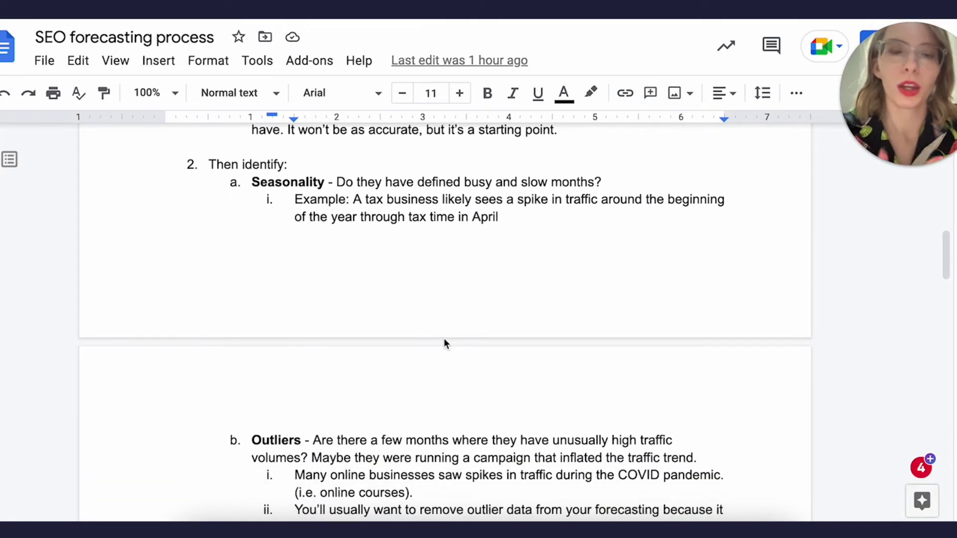
pyautogui.scroll(-1, 445, 343)
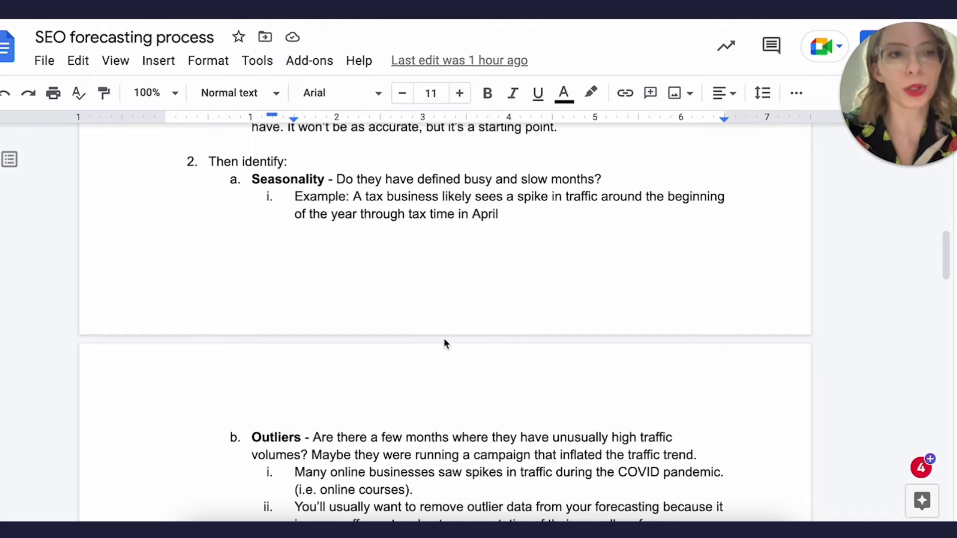
pyautogui.scroll(-5, 444, 338)
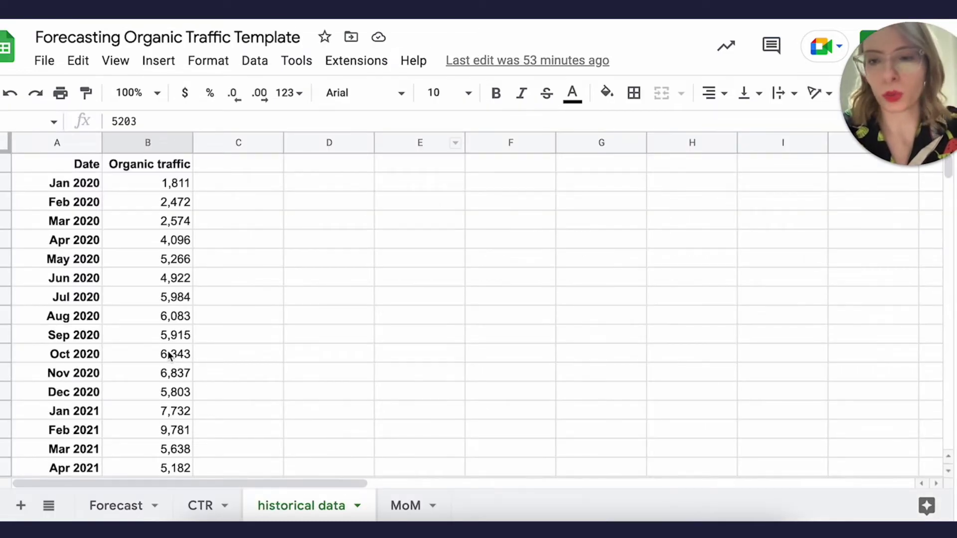
# - Compare the Sep 2020 traffic value against Aug and Oct 2020
pyautogui.click(184, 337)
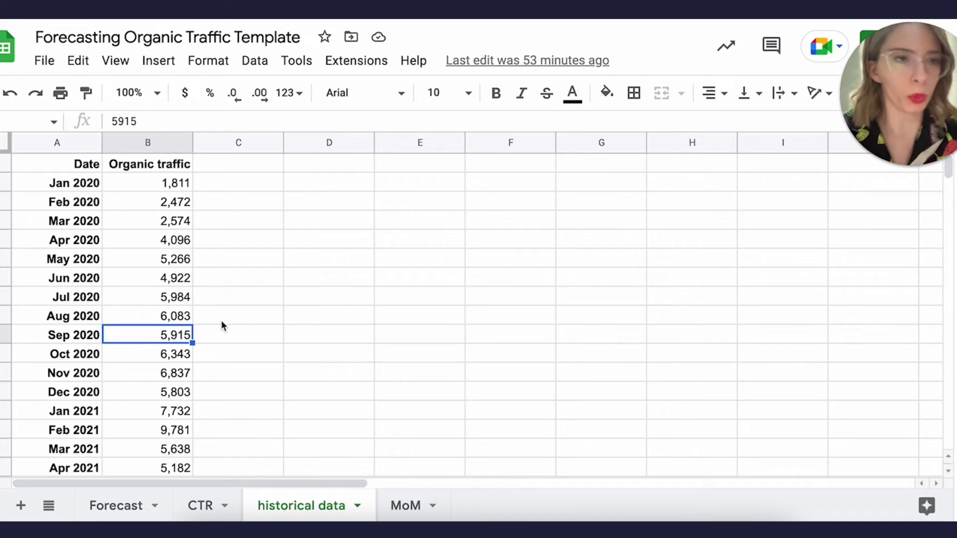
pyautogui.click(178, 316)
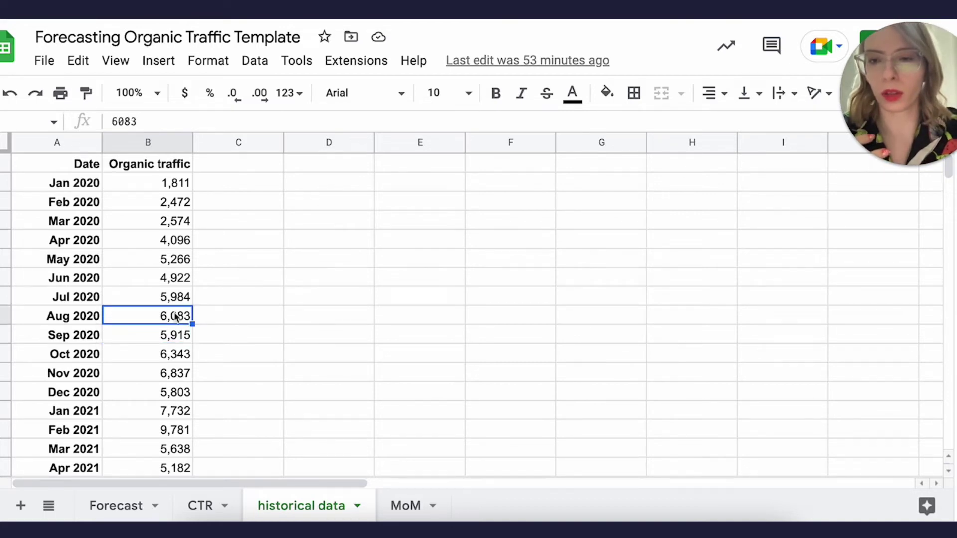
pyautogui.click(177, 359)
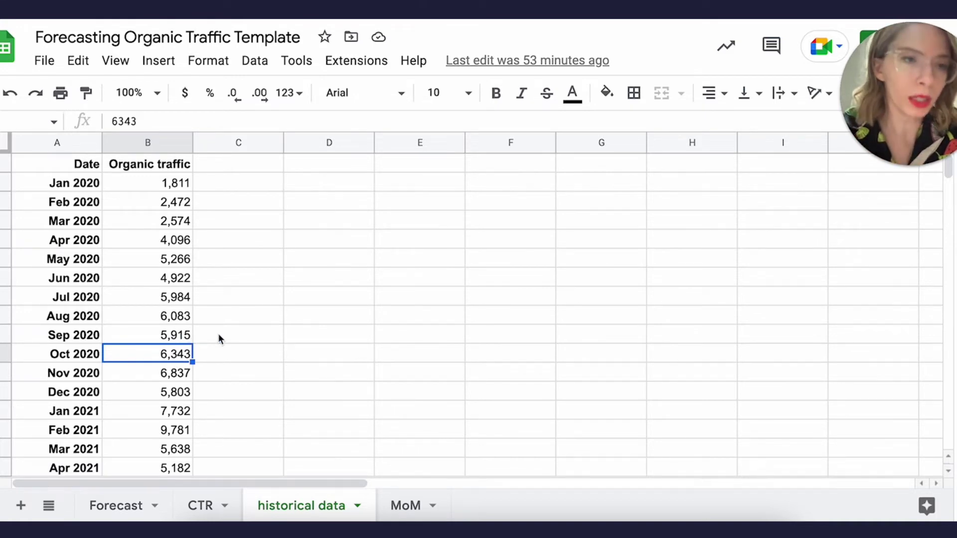
pyautogui.click(188, 339)
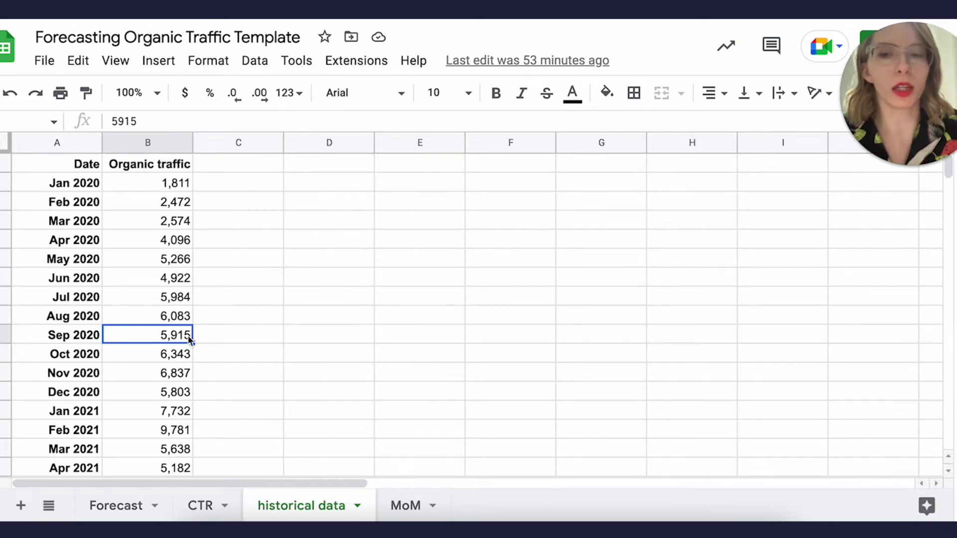
# - Check the Jun and Mar 2020 traffic values, then show the Forecast sheet
pyautogui.click(176, 279)
pyautogui.click(172, 226)
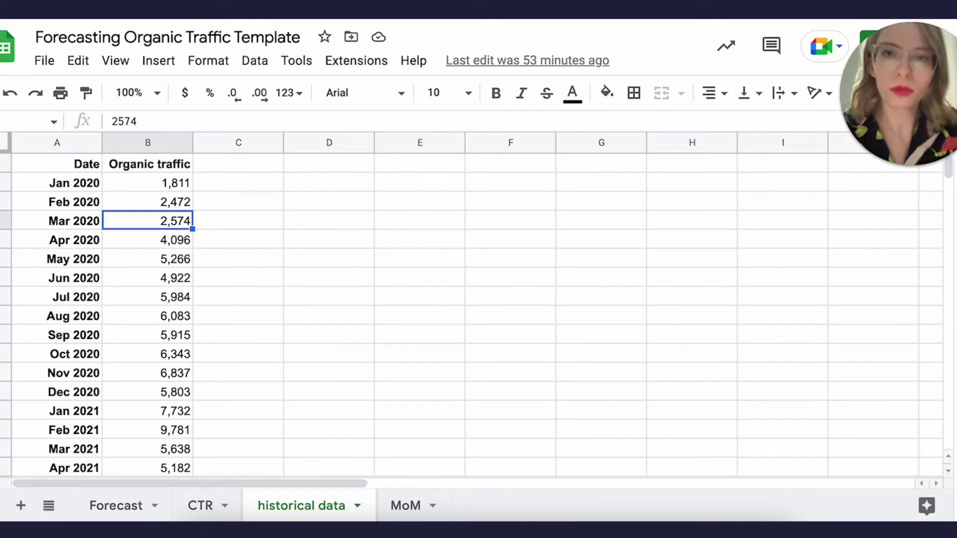
pyautogui.scroll(-9, 222, 399)
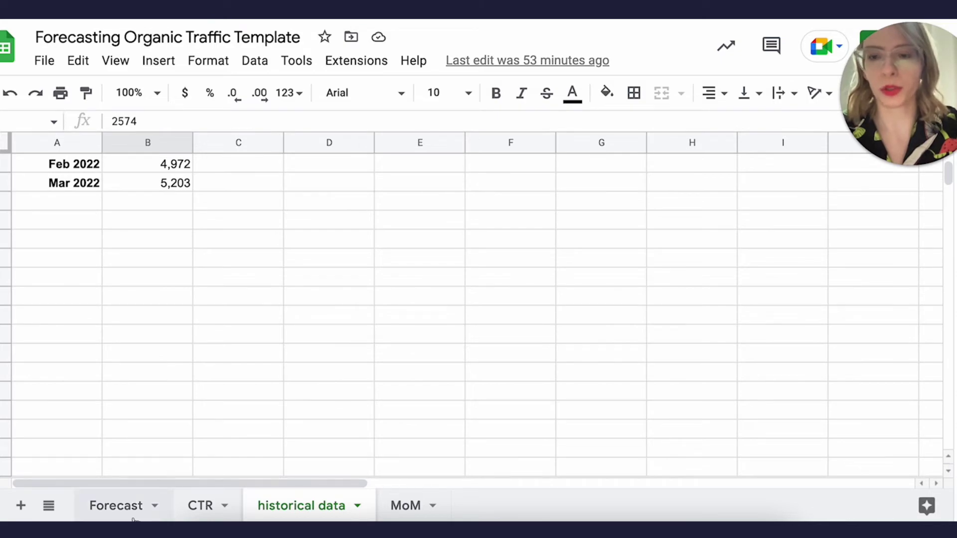
pyautogui.click(120, 506)
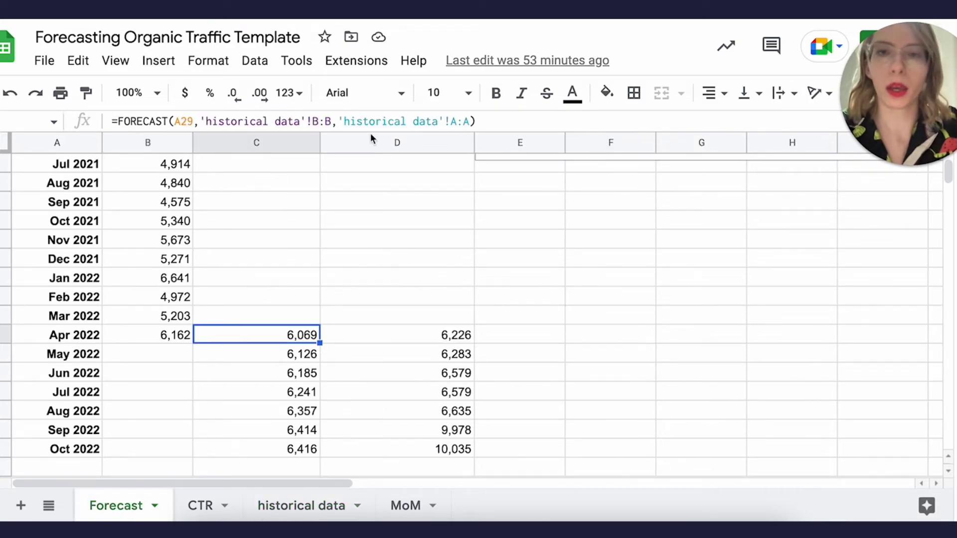
pyautogui.hotkey('ctrl', 'Tab')
pyautogui.scroll(-4, 443, 338)
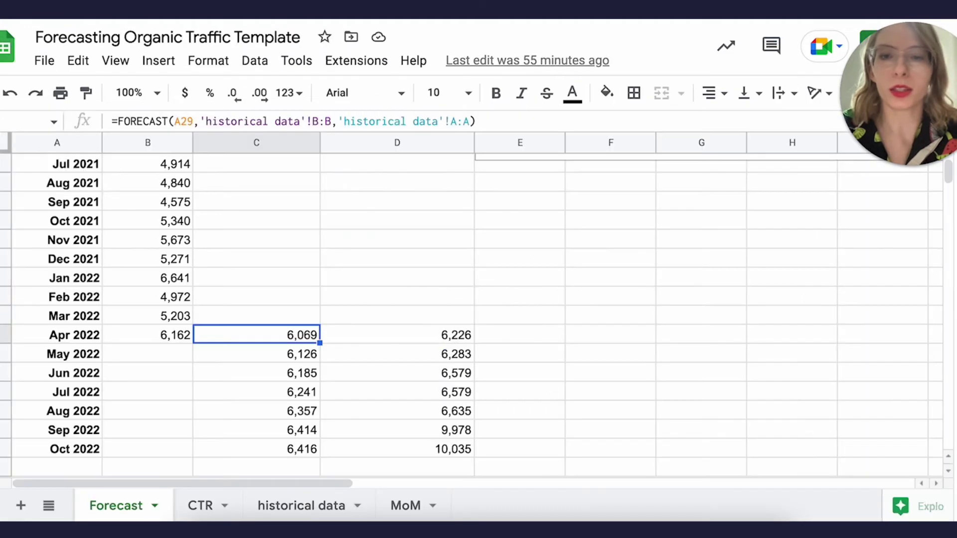
pyautogui.scroll(6, 278, 319)
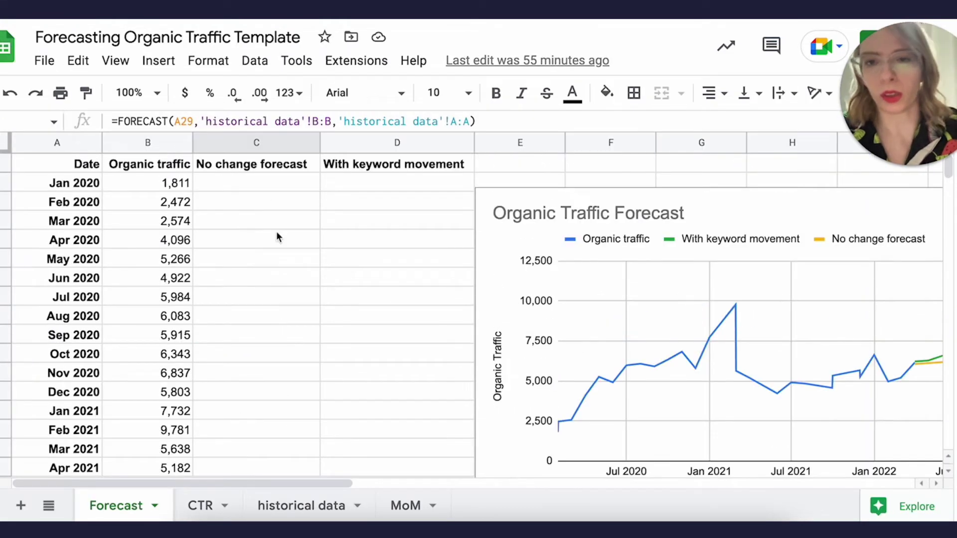
pyautogui.scroll(-6, 277, 357)
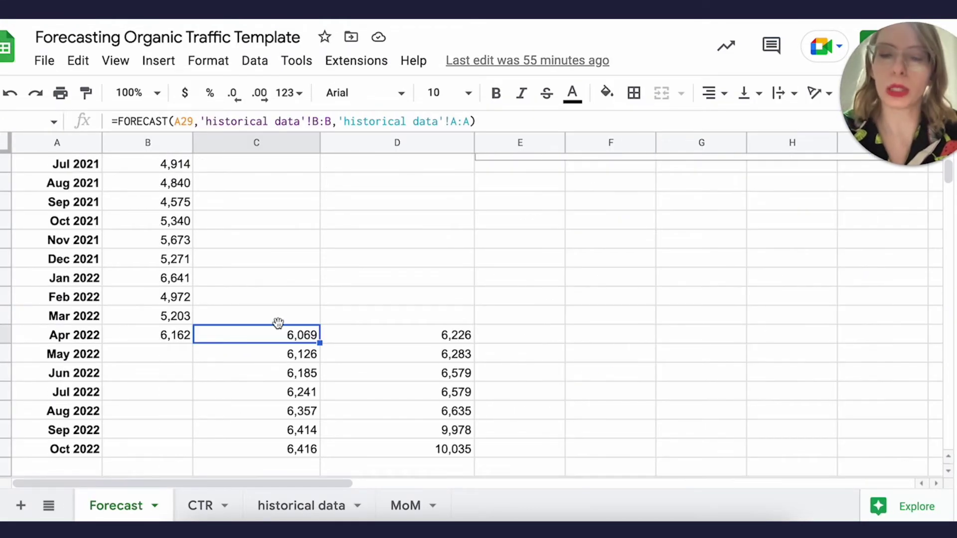
pyautogui.click(150, 336)
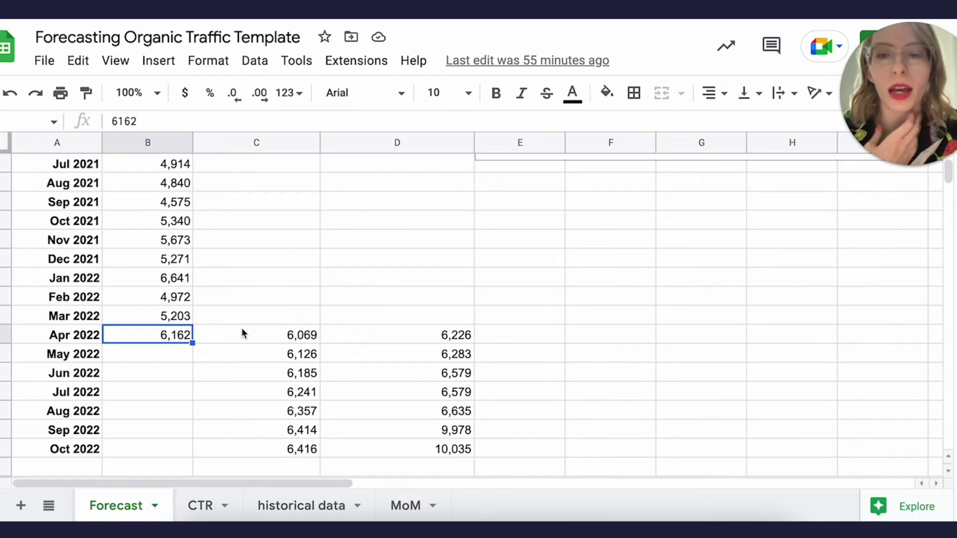
pyautogui.click(167, 320)
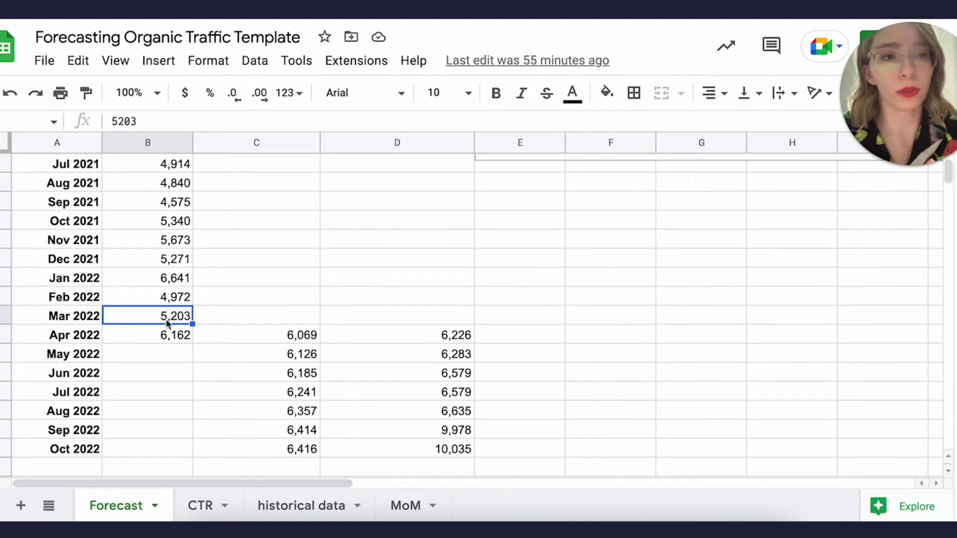
pyautogui.click(297, 339)
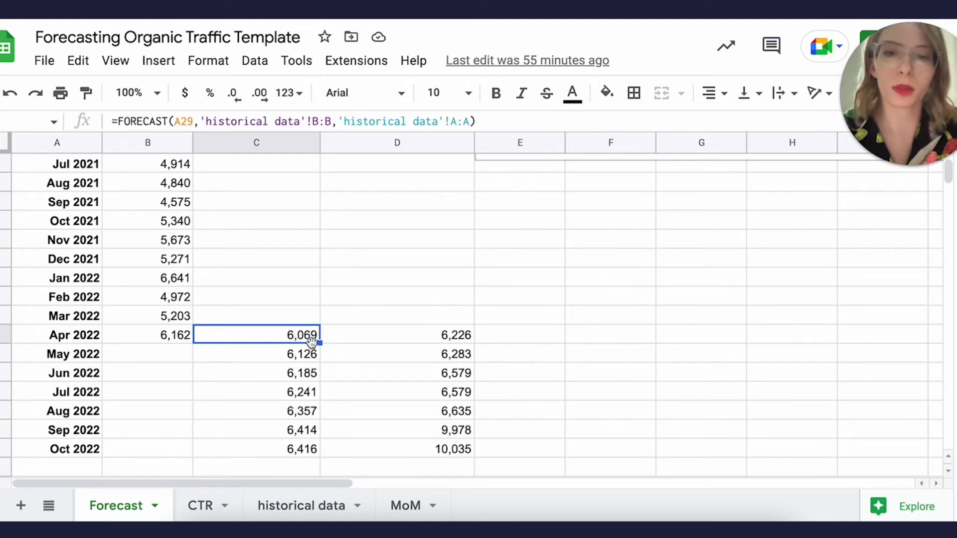
pyautogui.click(147, 338)
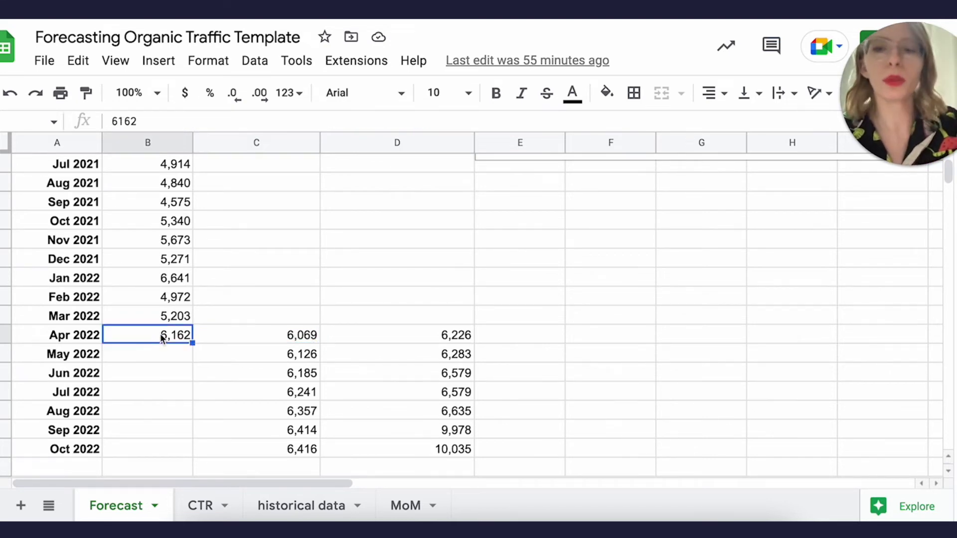
pyautogui.click(295, 342)
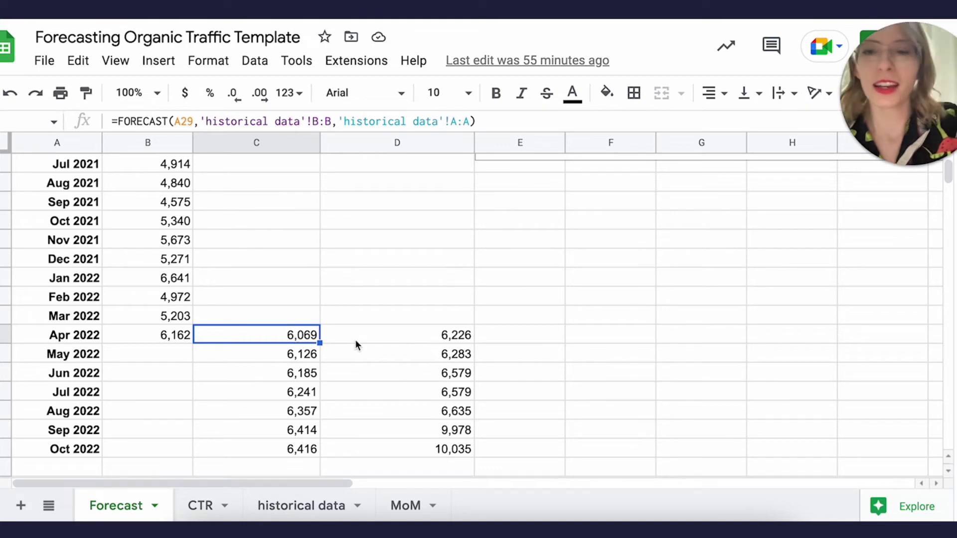
pyautogui.click(115, 121)
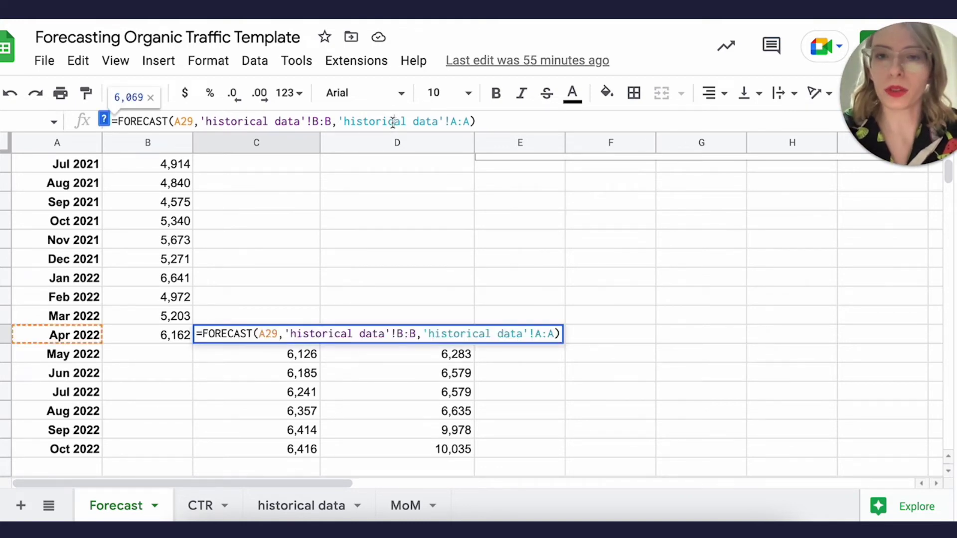
pyautogui.click(301, 289)
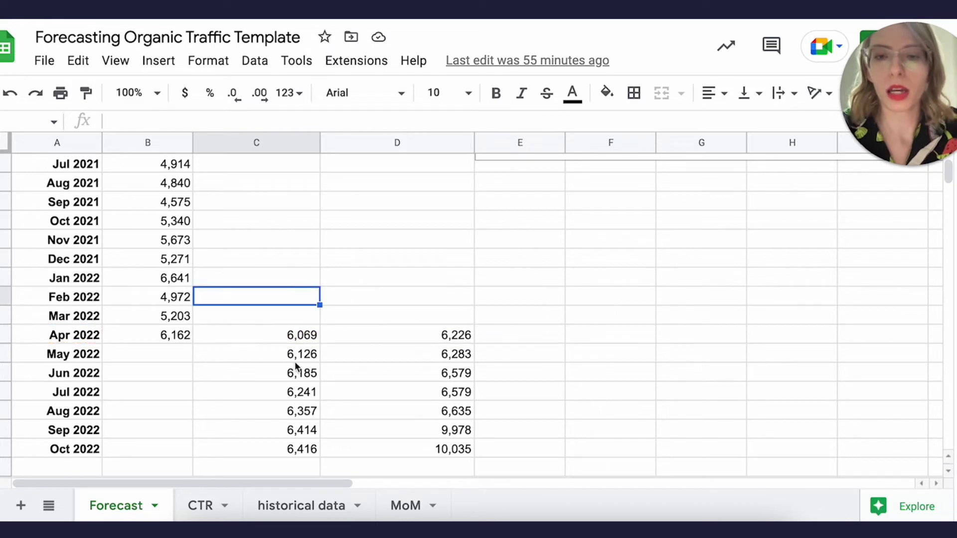
pyautogui.click(300, 333)
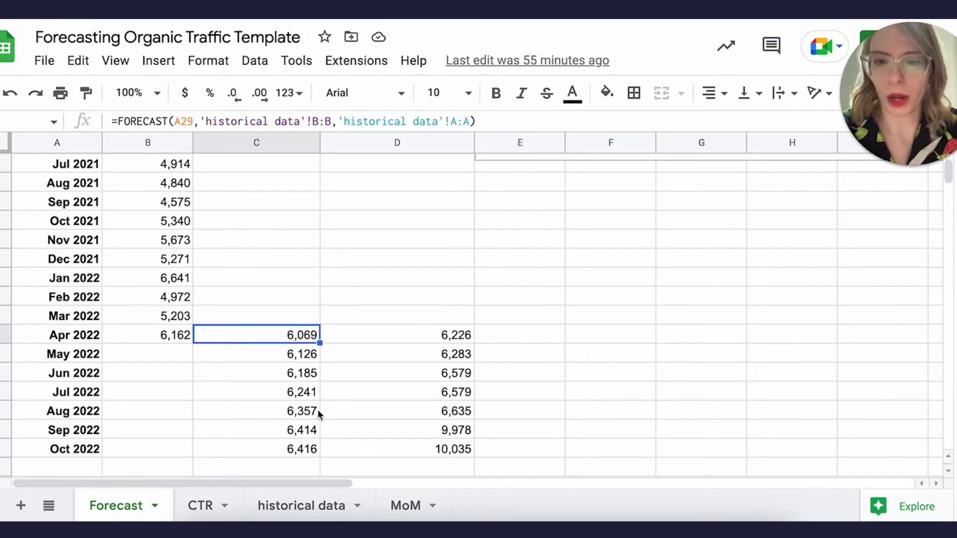
pyautogui.scroll(6, 293, 264)
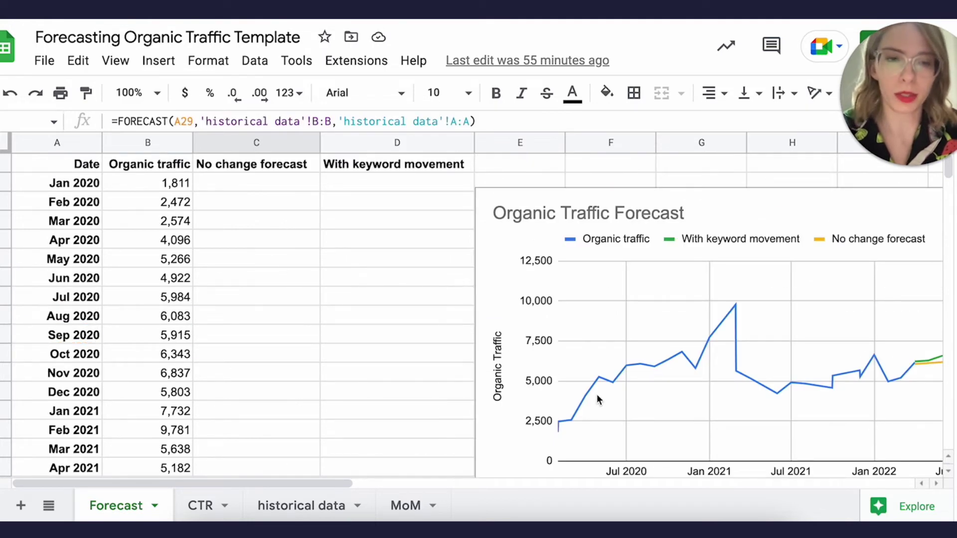
pyautogui.click(327, 493)
pyautogui.click(115, 506)
pyautogui.moveTo(260, 483); pyautogui.dragTo(175, 473)
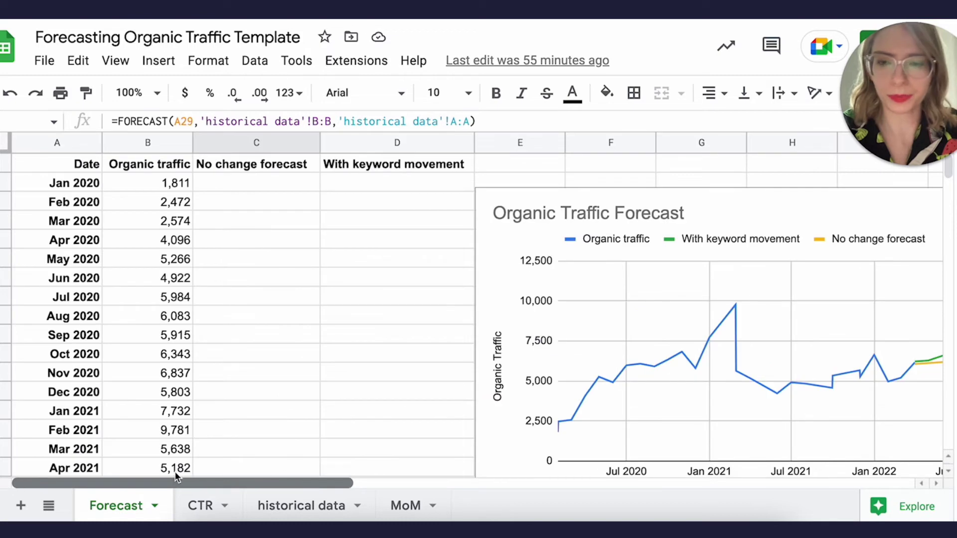
pyautogui.scroll(-8, 259, 371)
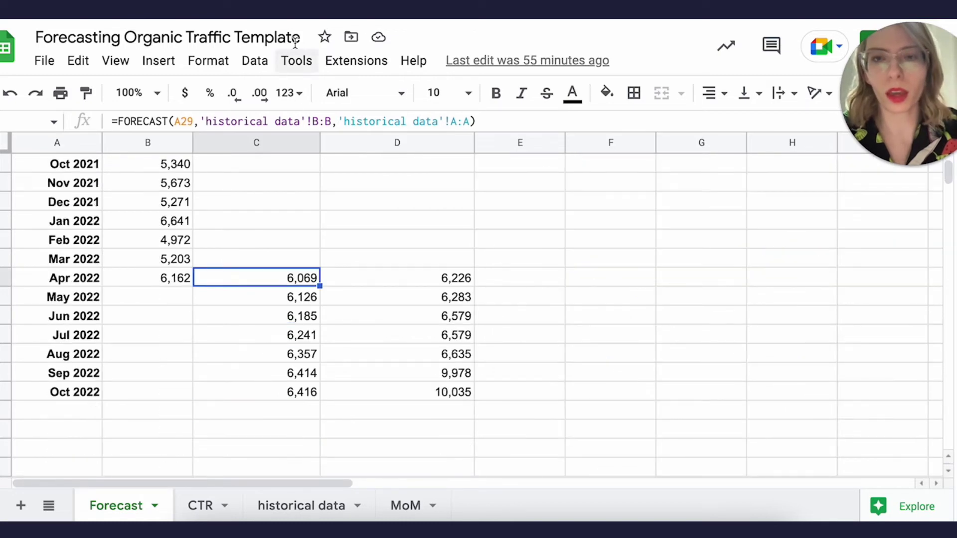
pyautogui.hotkey('ctrl', 'Tab')
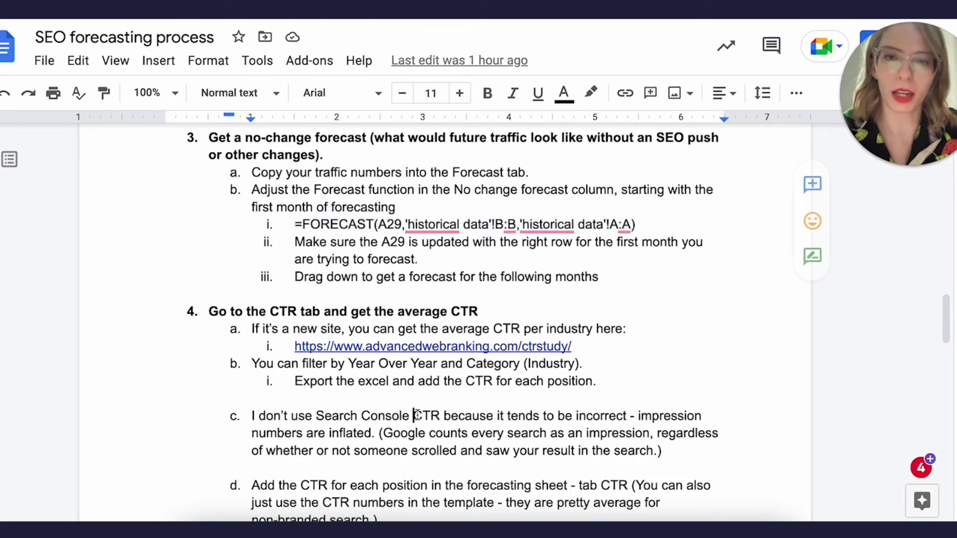
pyautogui.scroll(-1, 416, 415)
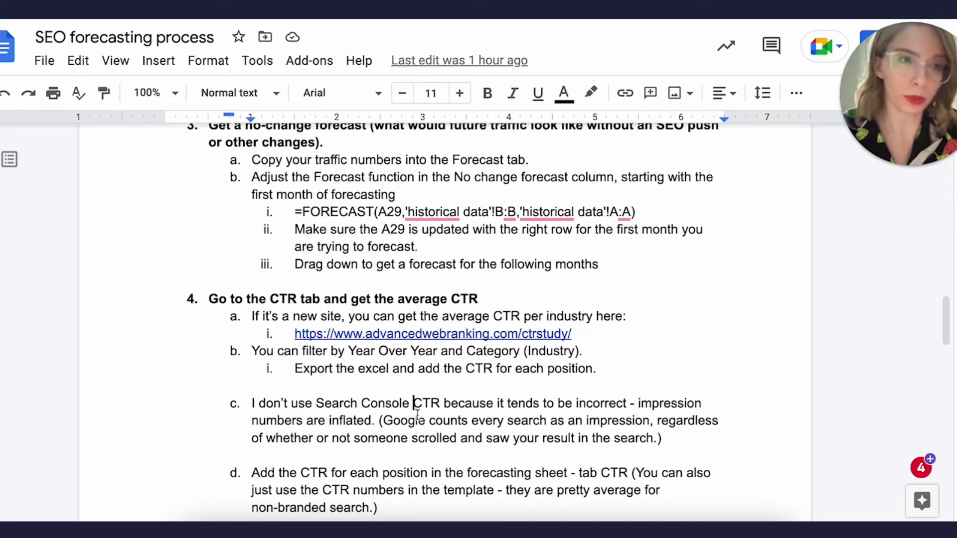
pyautogui.scroll(-5, 417, 415)
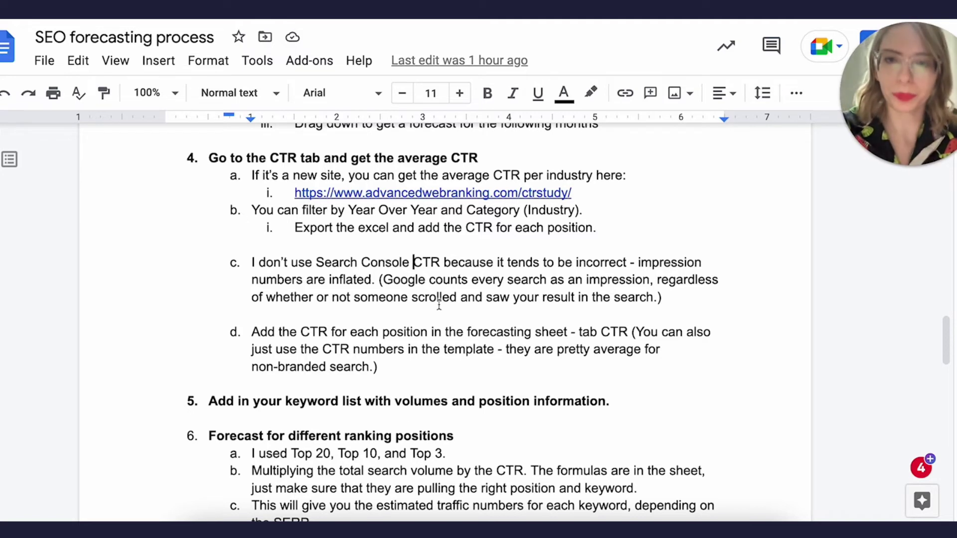
pyautogui.hotkey('ctrl', 'Tab')
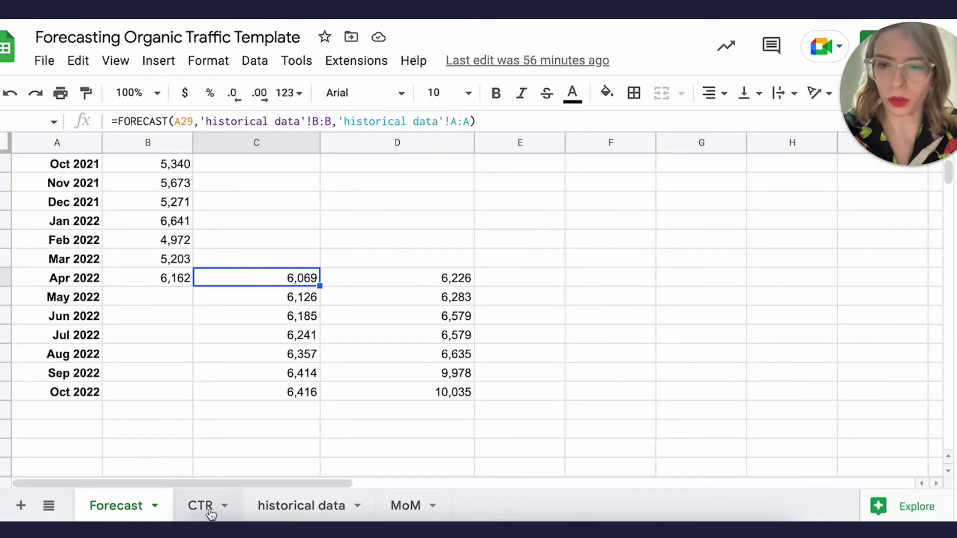
pyautogui.click(210, 512)
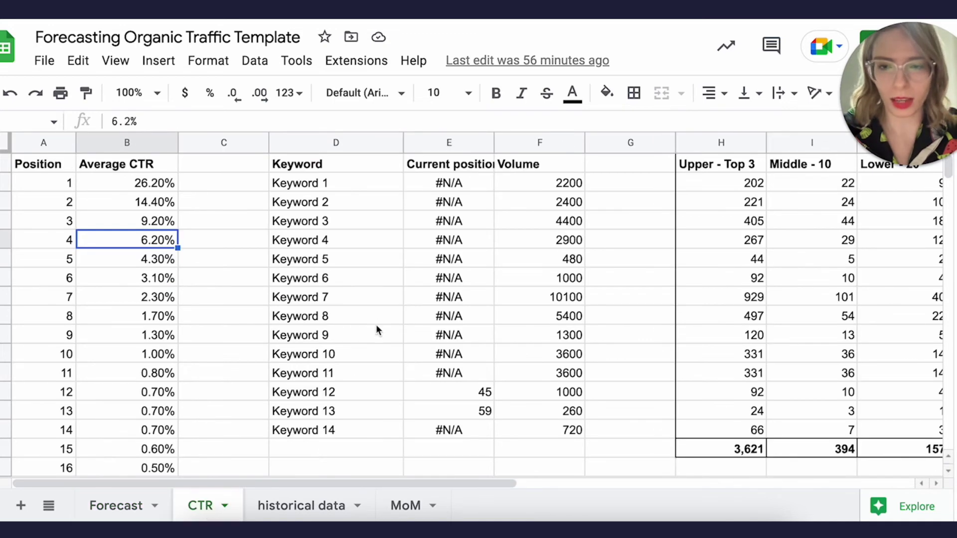
pyautogui.click(323, 430)
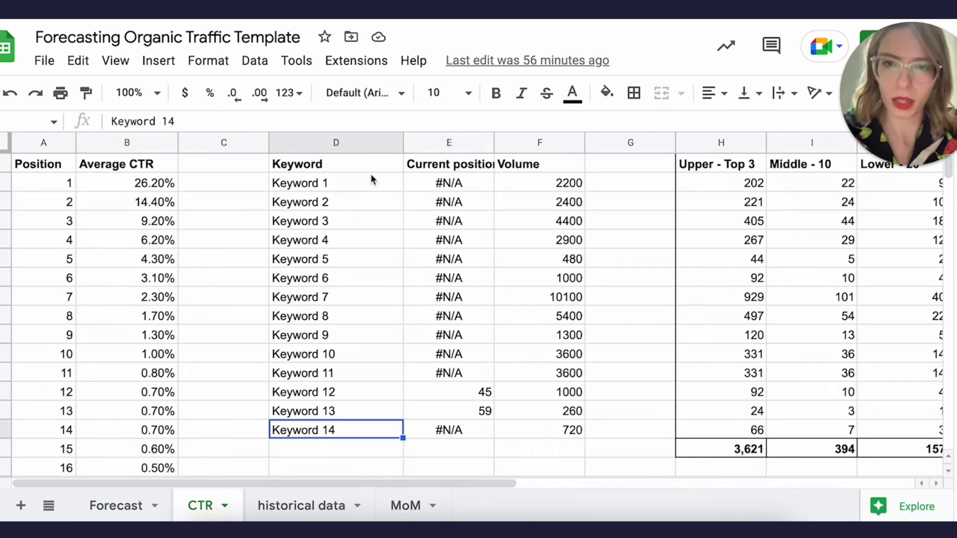
pyautogui.click(470, 190)
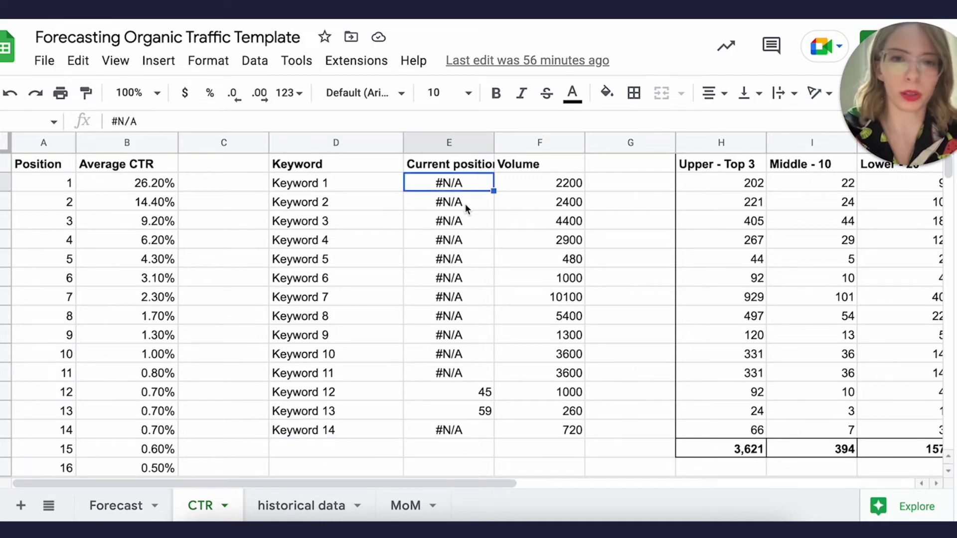
pyautogui.click(61, 225)
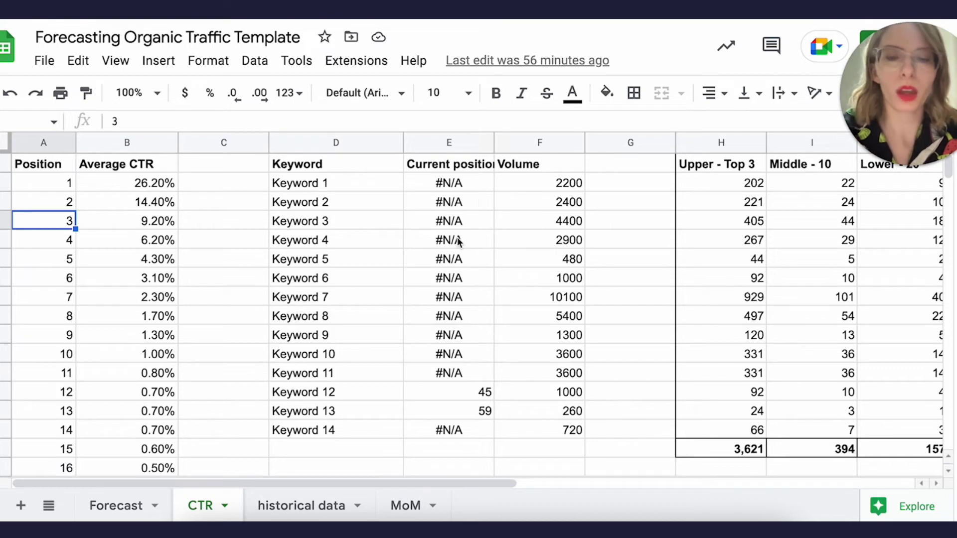
pyautogui.click(561, 185)
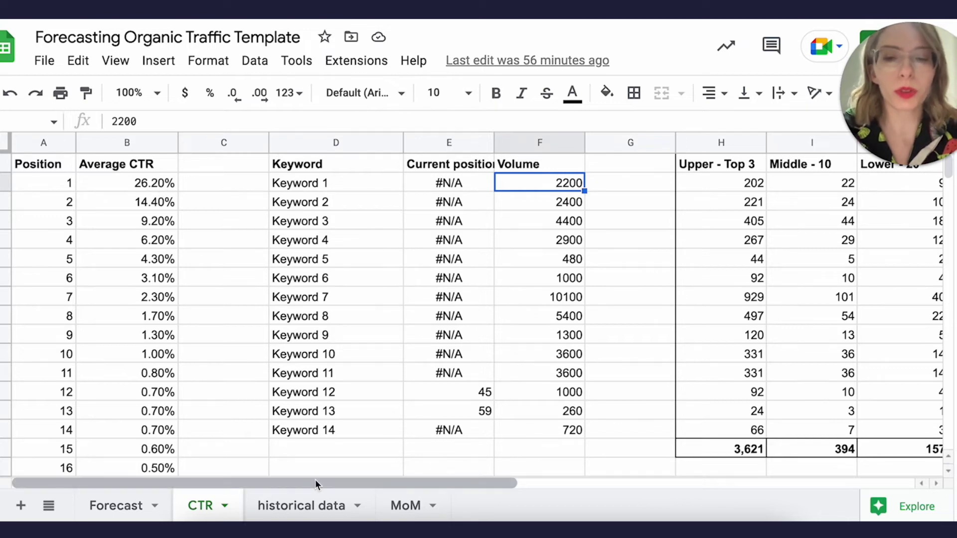
pyautogui.moveTo(315, 479); pyautogui.dragTo(435, 470)
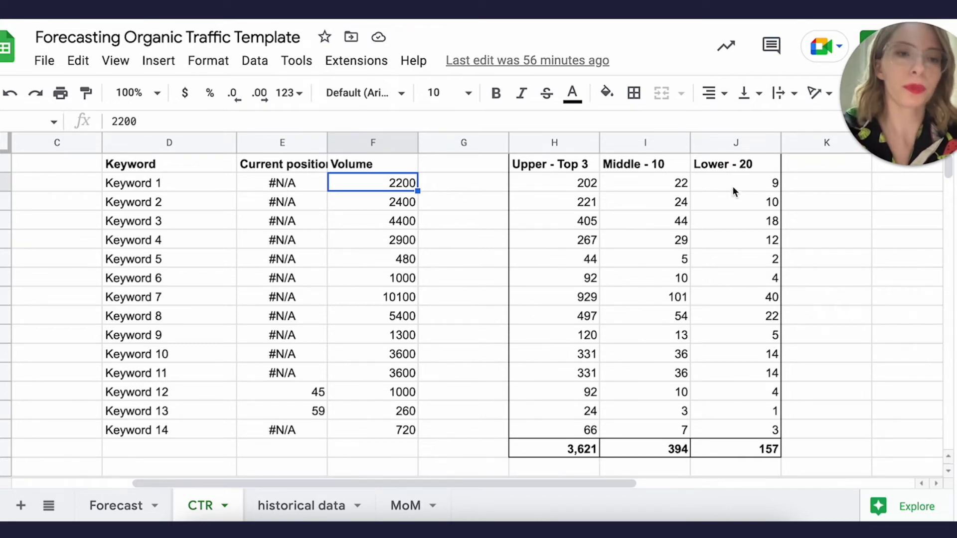
pyautogui.moveTo(732, 186); pyautogui.dragTo(733, 312)
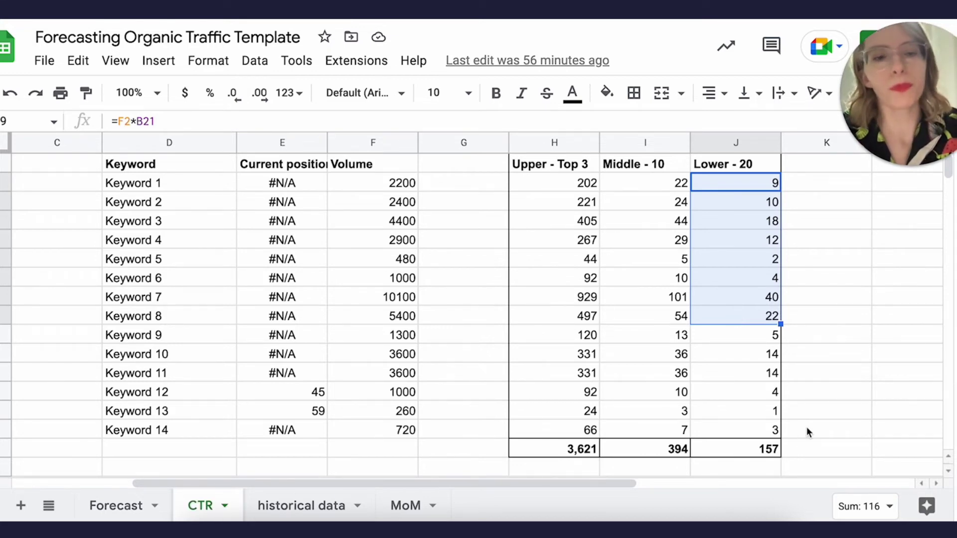
pyautogui.click(739, 454)
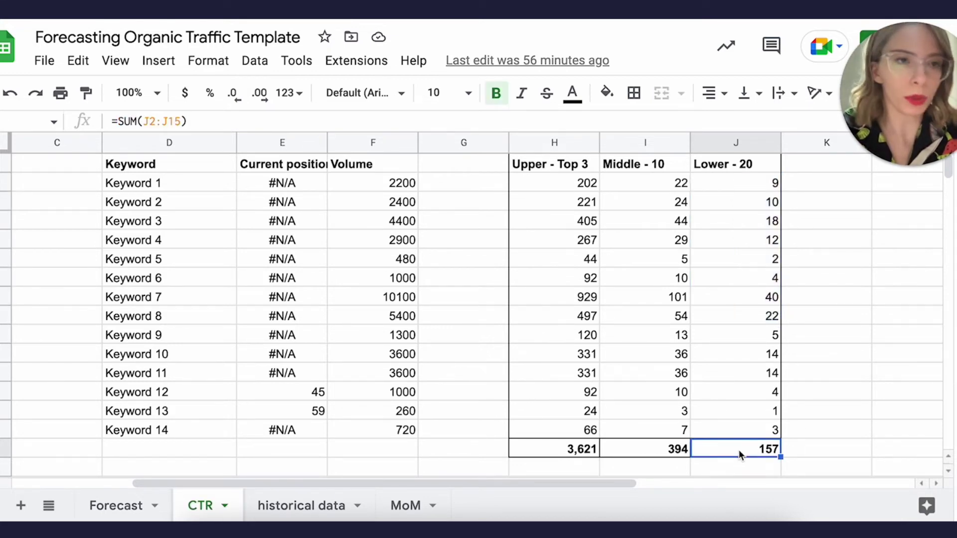
# - Inspect the Apr 2022 FORECAST and keyword movement formulas, then return to the process doc
pyautogui.click(118, 507)
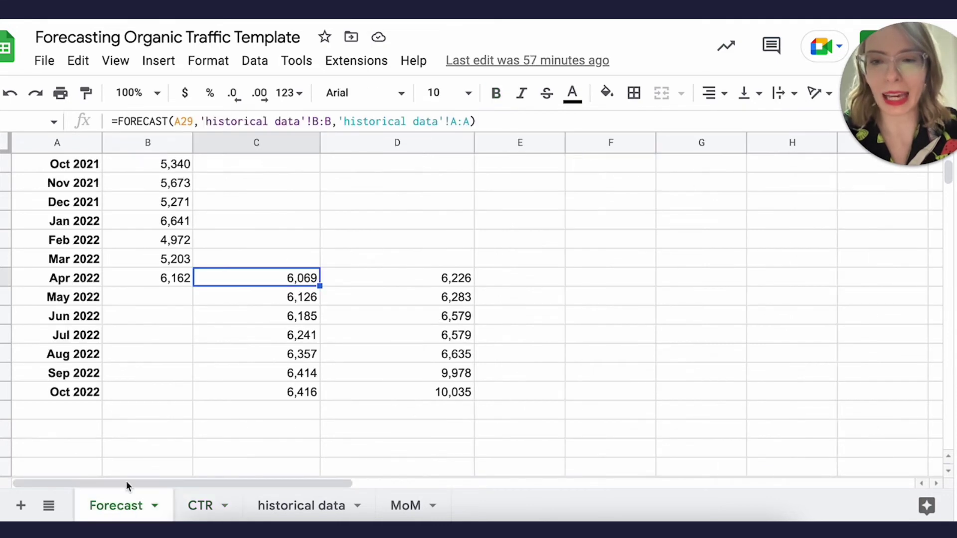
pyautogui.click(429, 280)
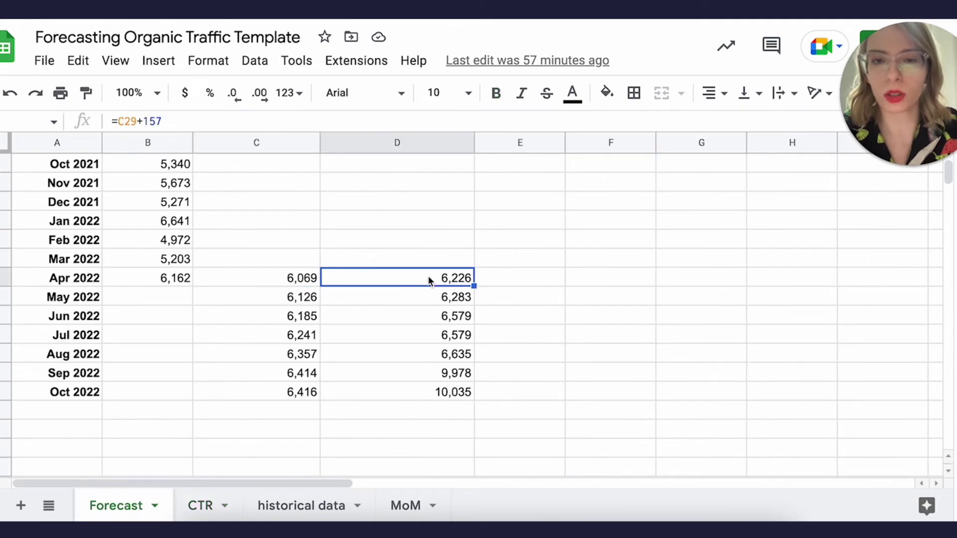
pyautogui.click(283, 278)
pyautogui.click(467, 277)
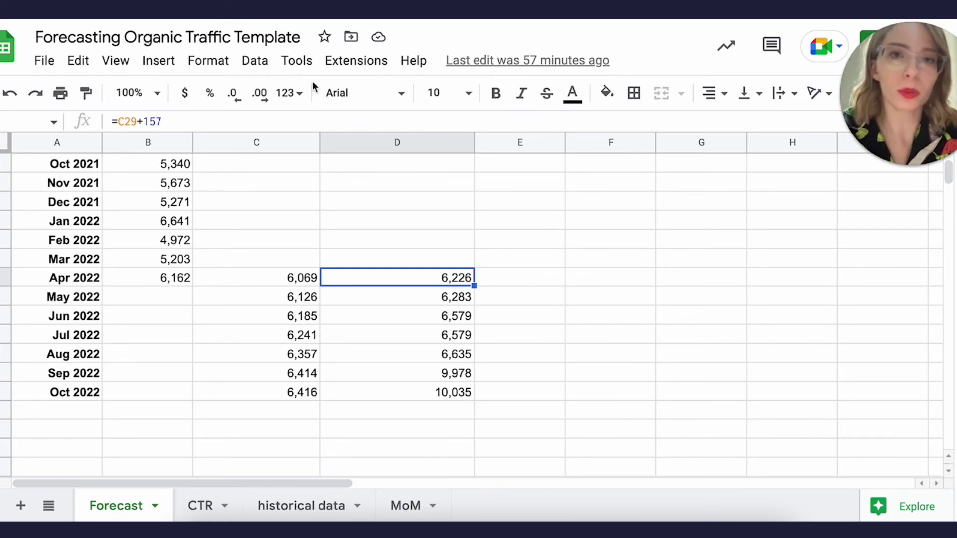
pyautogui.hotkey('ctrl', 'Tab')
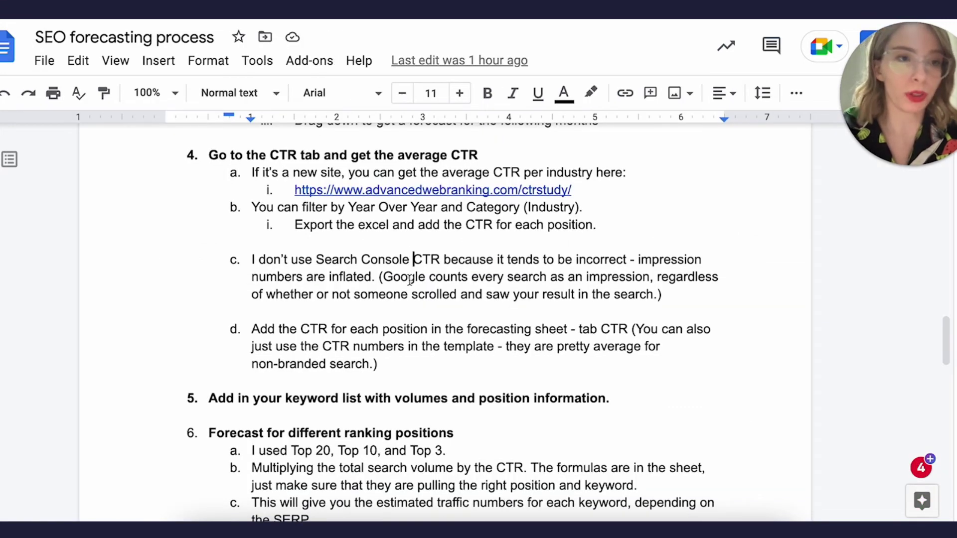
pyautogui.scroll(-1, 367, 304)
pyautogui.scroll(-5, 439, 317)
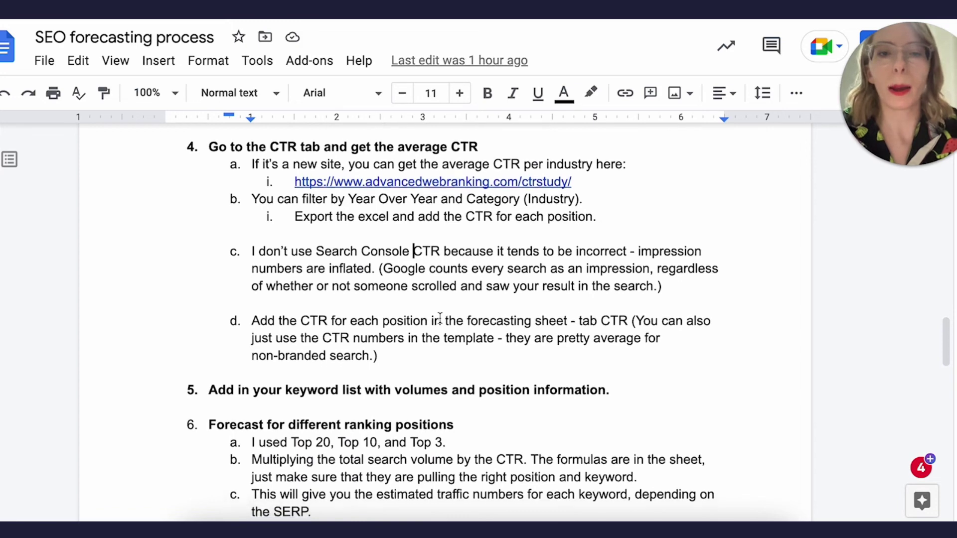
pyautogui.scroll(-2, 438, 318)
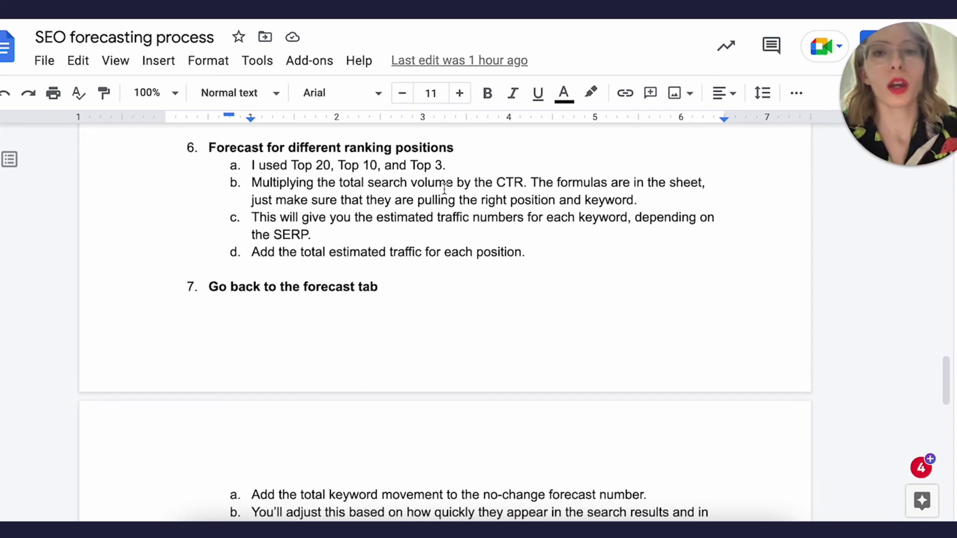
# - On the CTR sheet, check the Lower - 20 total and Keyword 1's current position
pyautogui.click(451, 6)
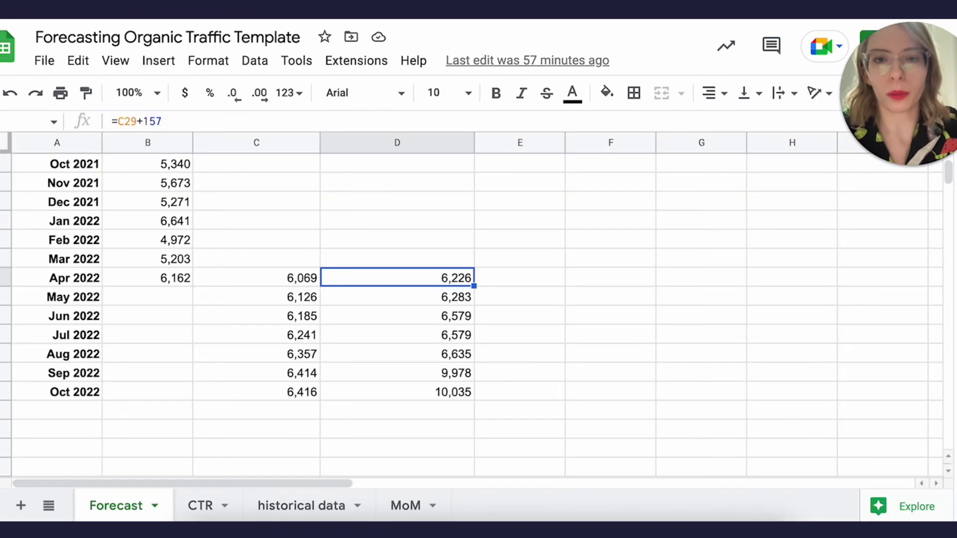
pyautogui.click(222, 505)
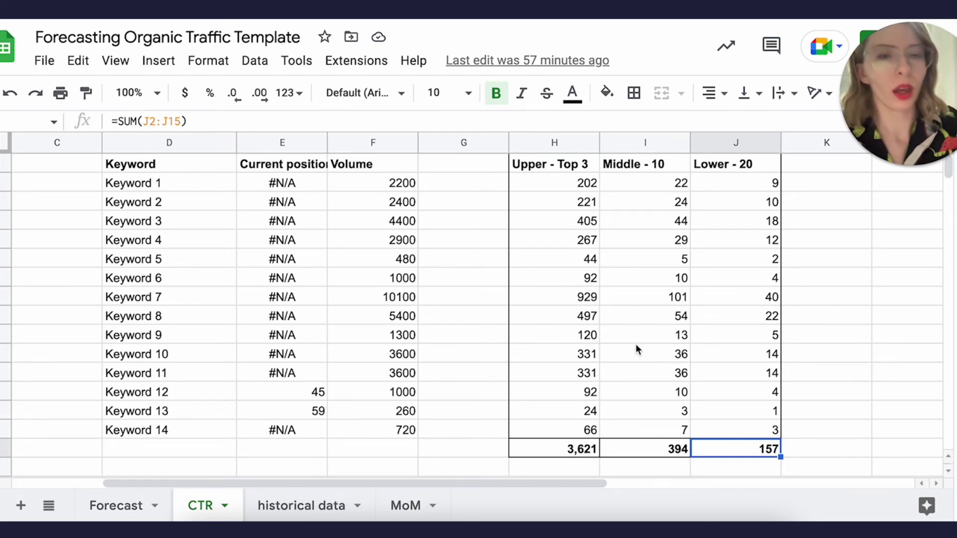
pyautogui.click(829, 164)
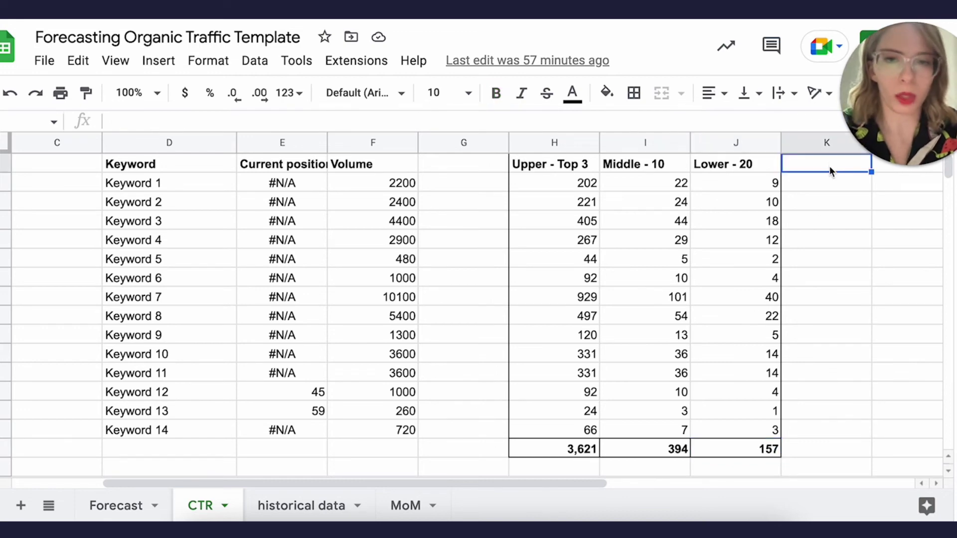
pyautogui.click(300, 184)
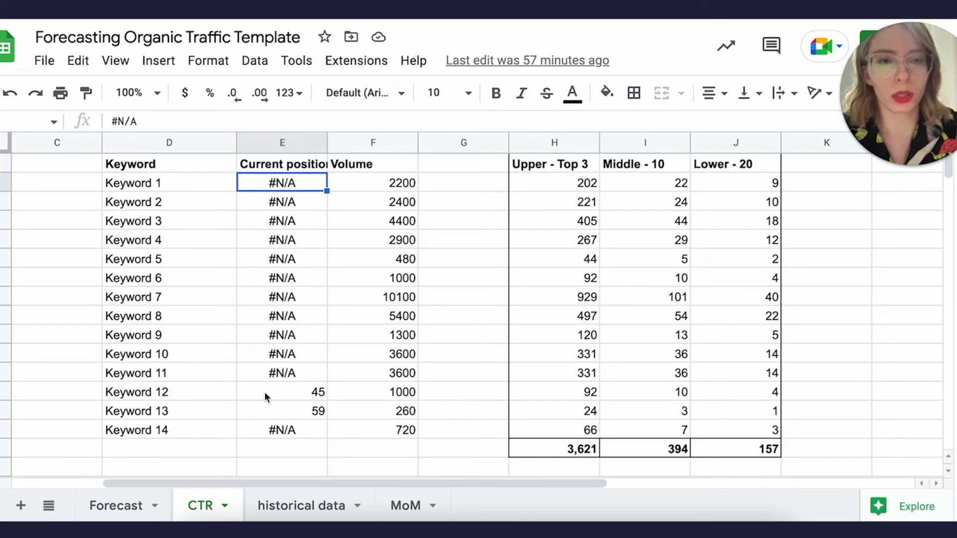
pyautogui.click(812, 180)
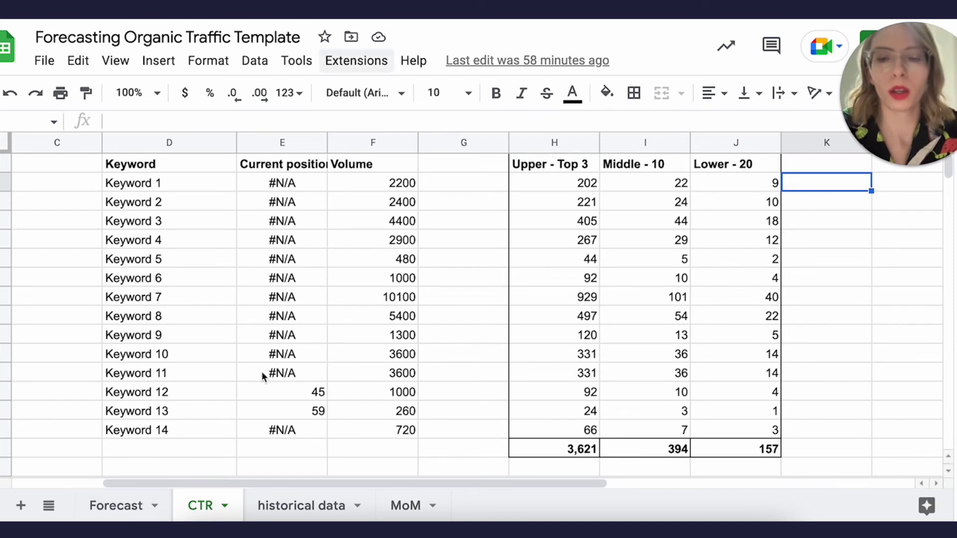
pyautogui.click(120, 506)
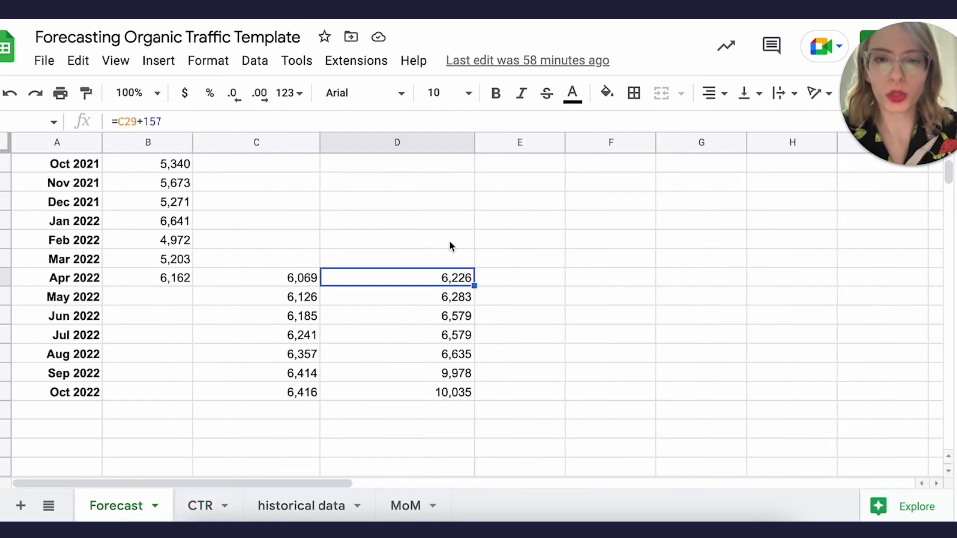
pyautogui.scroll(10, 460, 285)
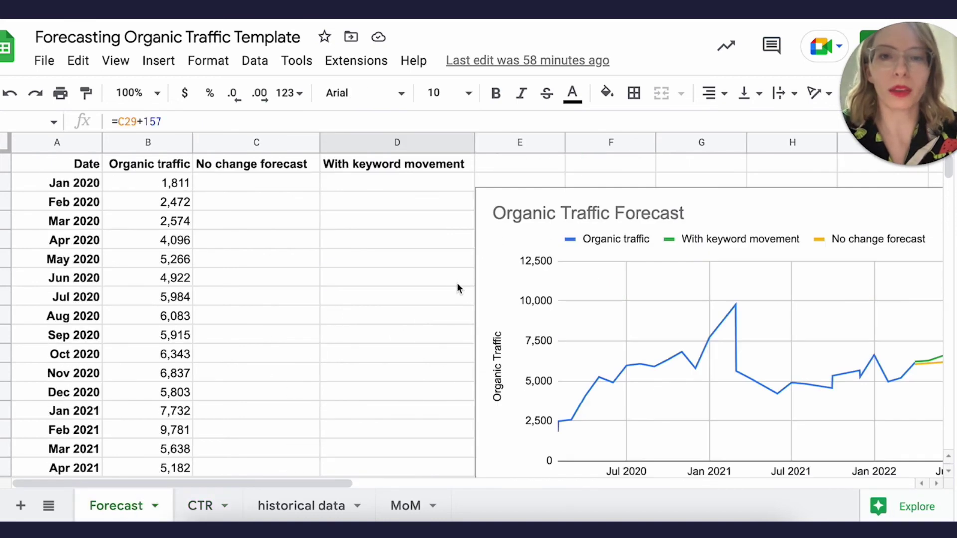
pyautogui.scroll(-8, 381, 399)
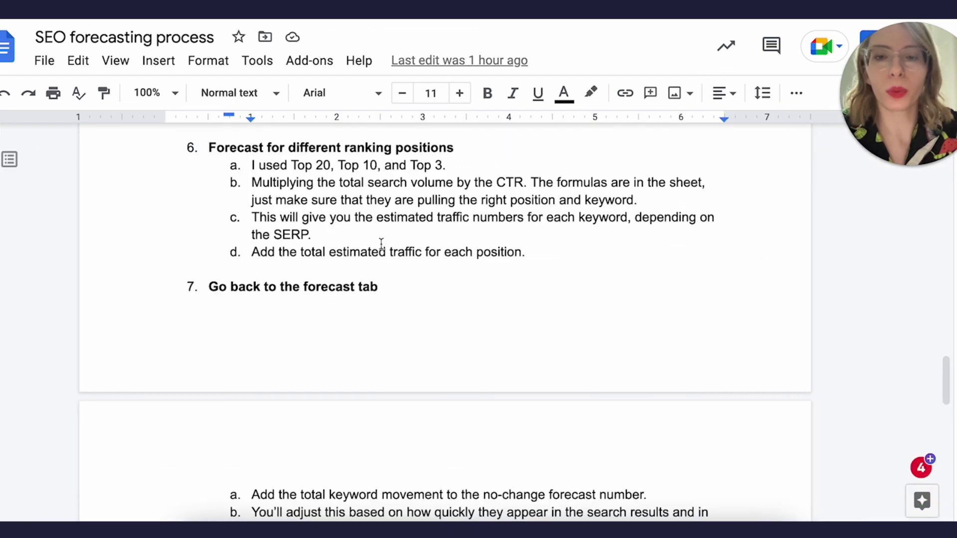
# - Scroll to the doc's closing note and select the sentence about adjusting for CTR
pyautogui.scroll(-4, 377, 279)
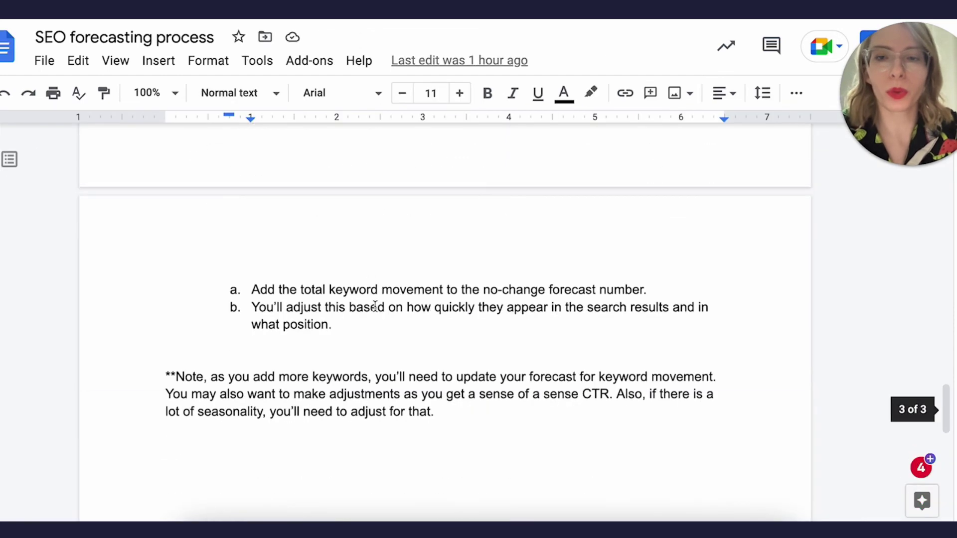
pyautogui.scroll(-3, 402, 341)
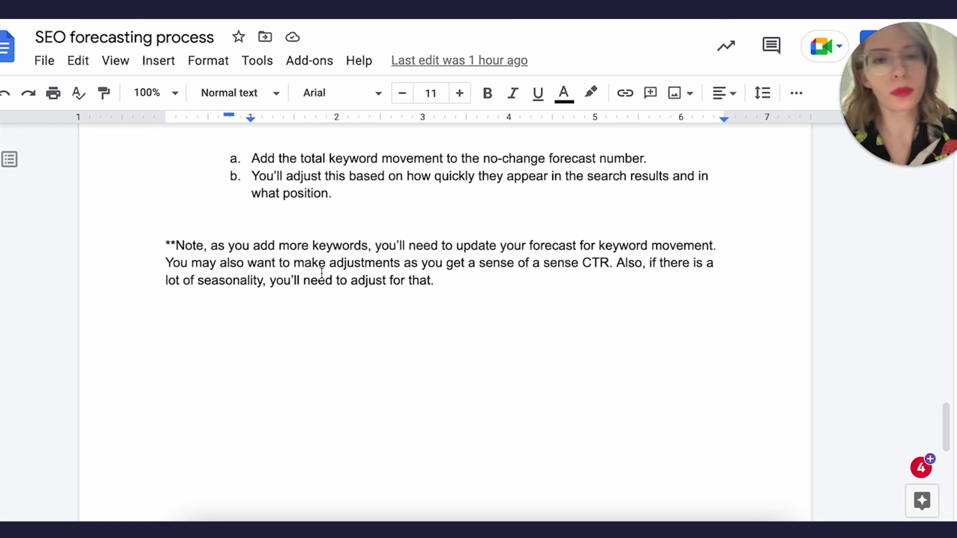
pyautogui.click(161, 270)
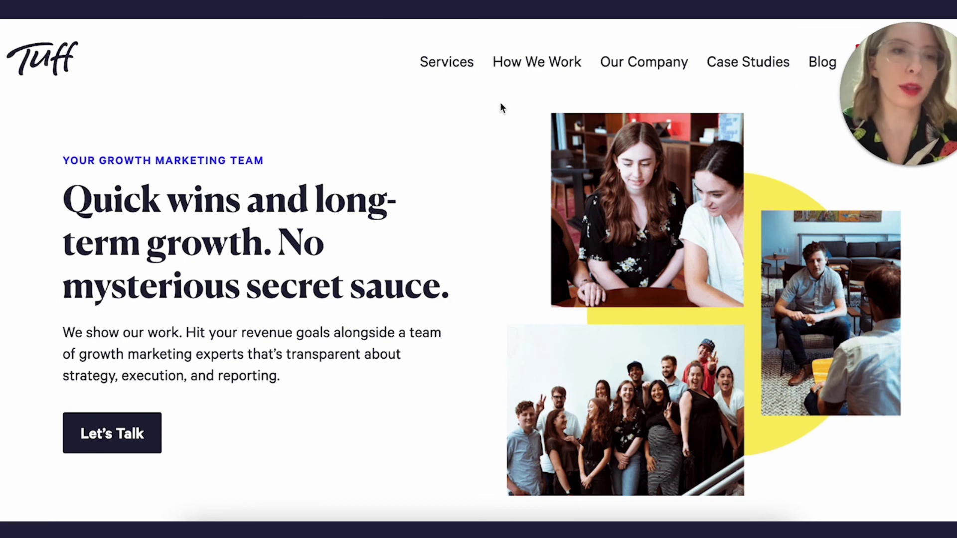
# - Go to the Tuff blog page showing the 'From Google Ads to Reddit' case study
pyautogui.click(818, 61)
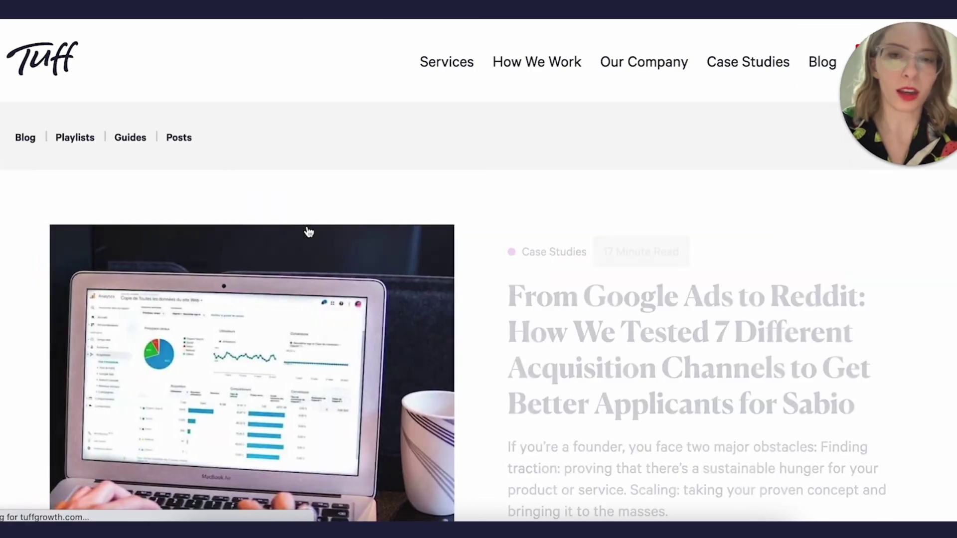